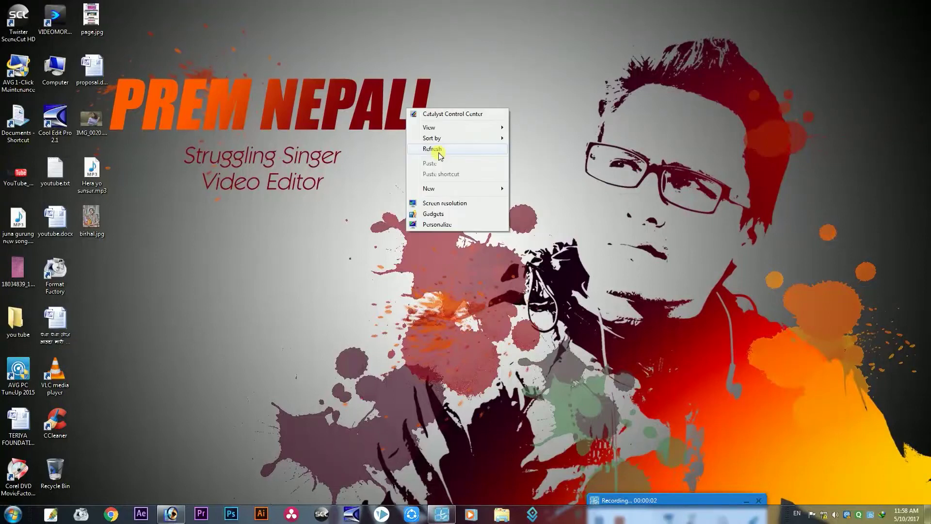
- Refresh the desktop and restore the Photoshop window to full screen
click(441, 154)
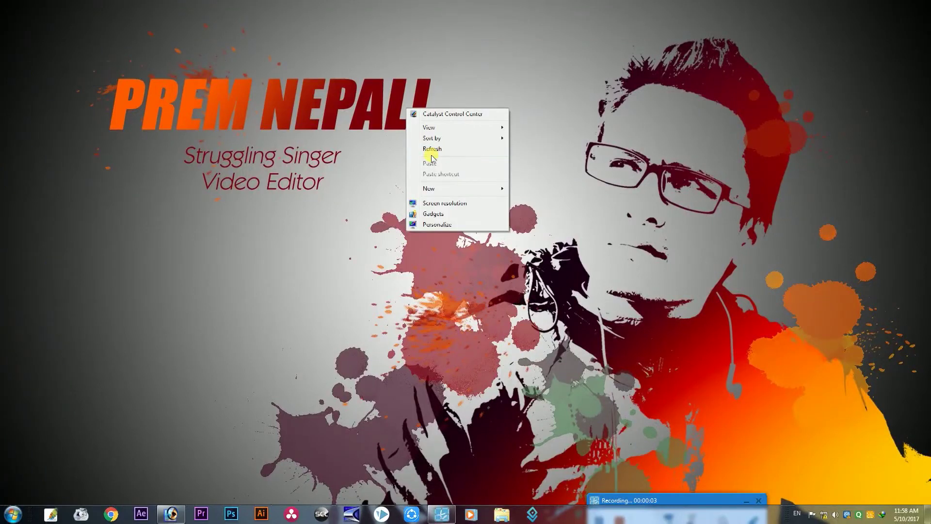
click(170, 513)
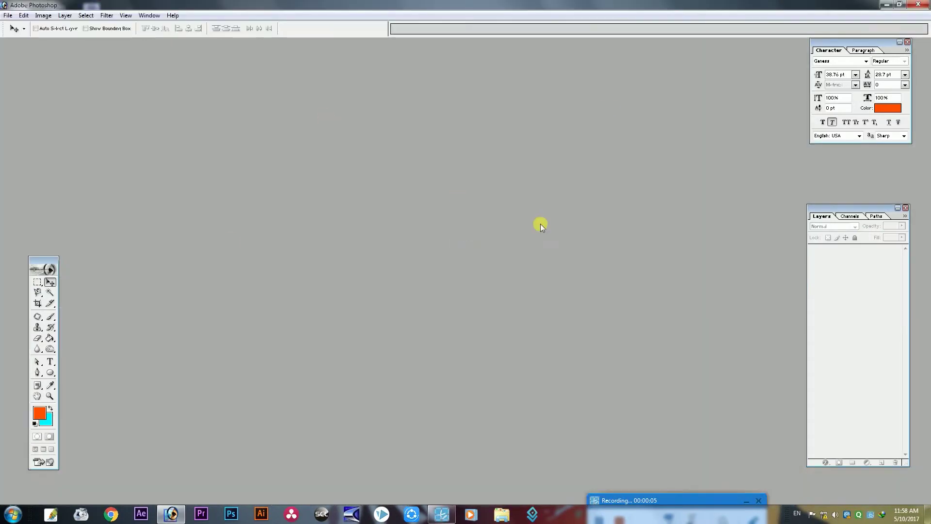
- Open IMG_0020.JPG from the Desktop and maximize its document window
double_click(377, 163)
click(356, 159)
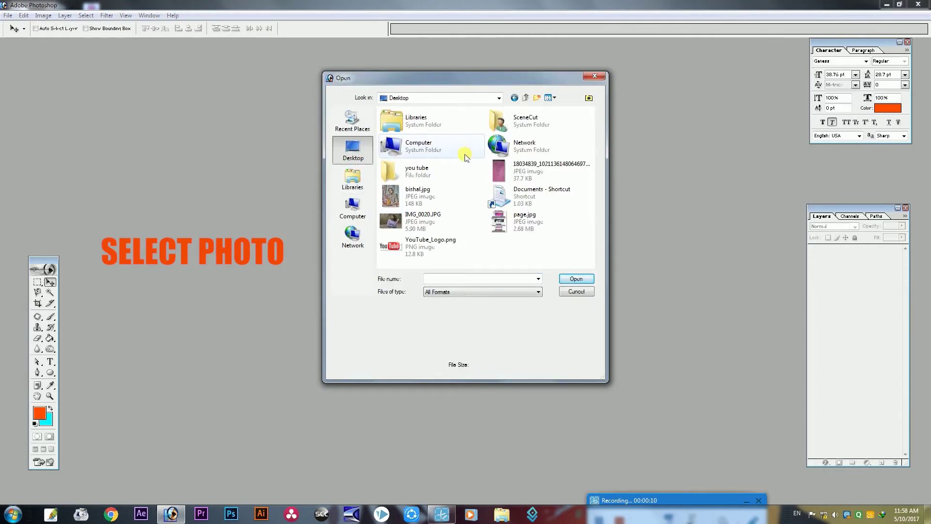
click(422, 221)
click(577, 279)
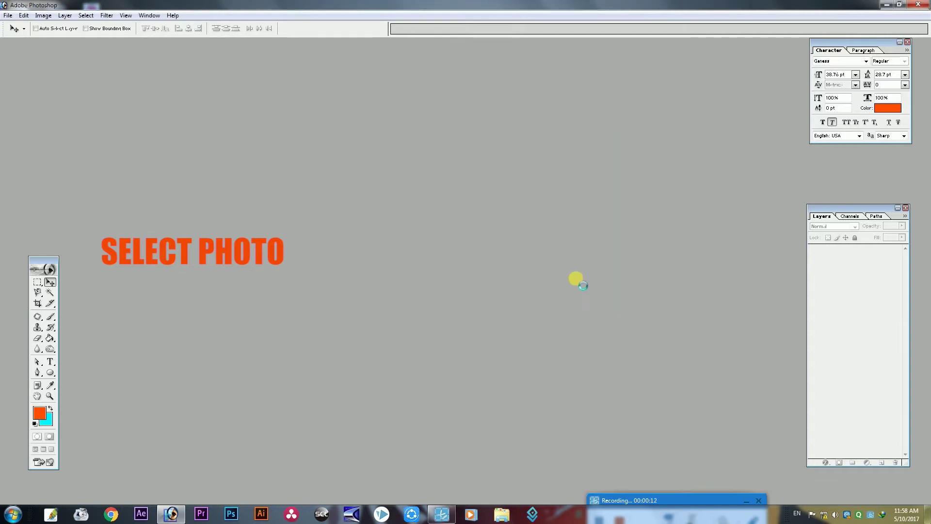
click(430, 47)
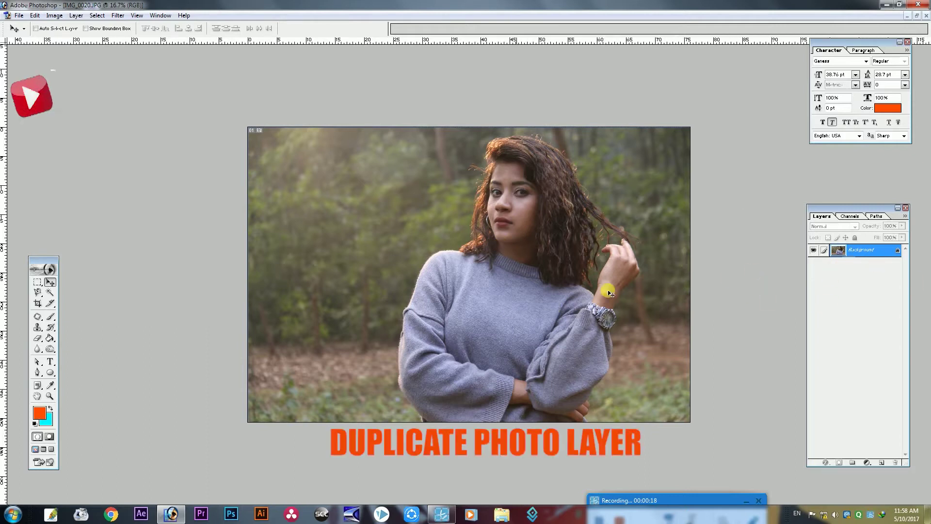
- Duplicate the Background layer as Background copy
right_click(864, 250)
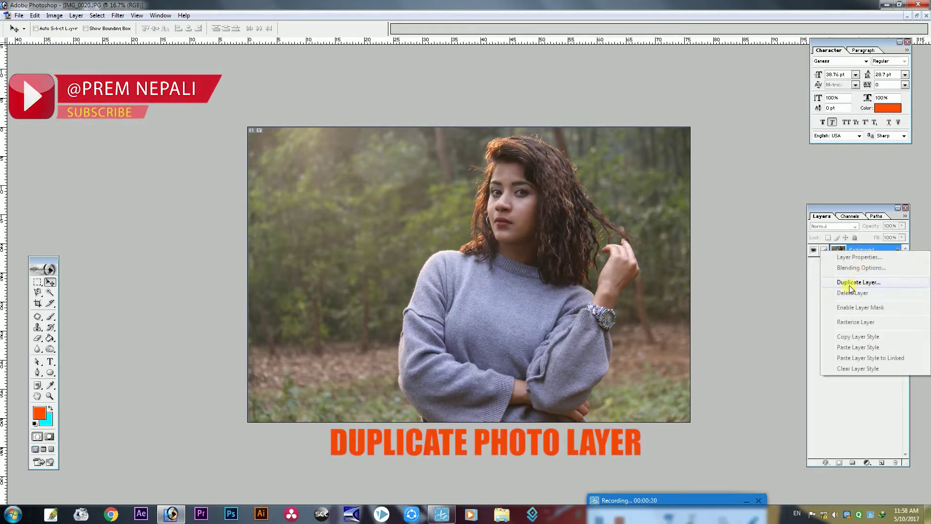
click(851, 286)
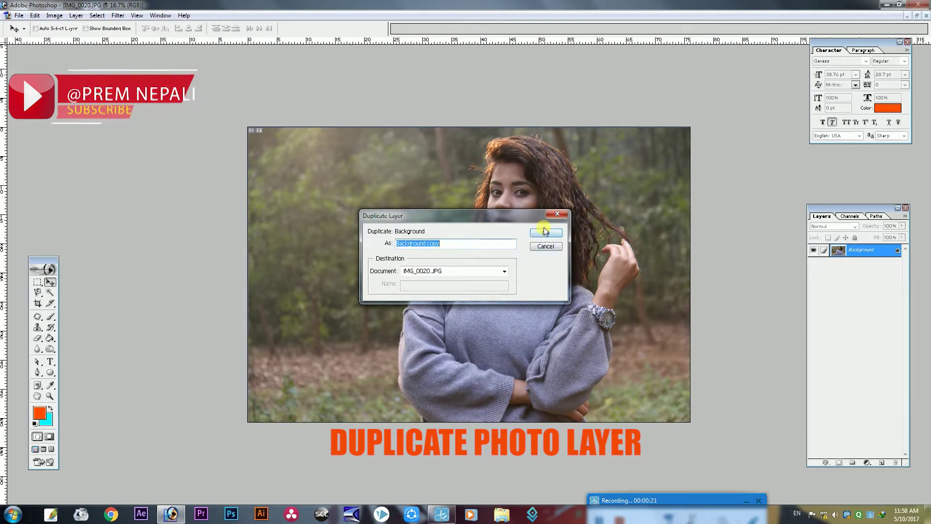
click(544, 234)
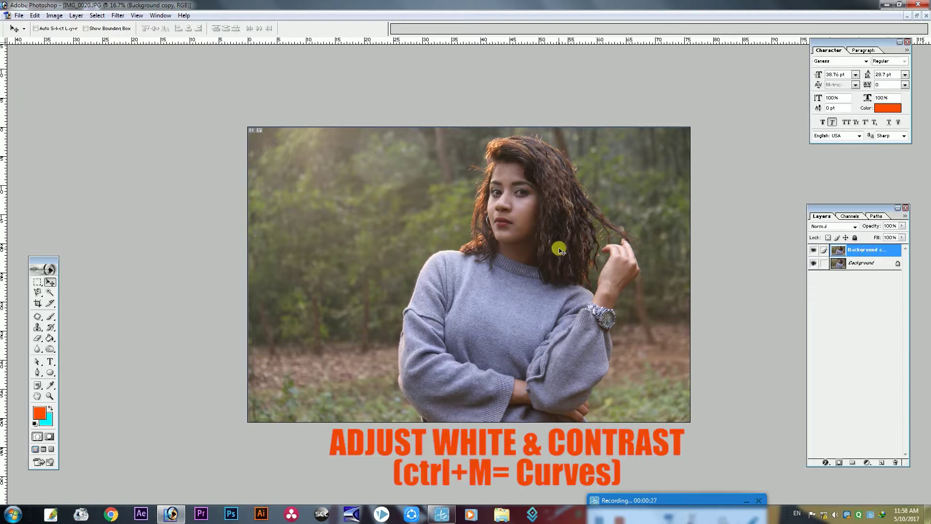
- Apply Curves with a lowered midpoint and the white point moved to input 94, output 100
key(ctrl+m)
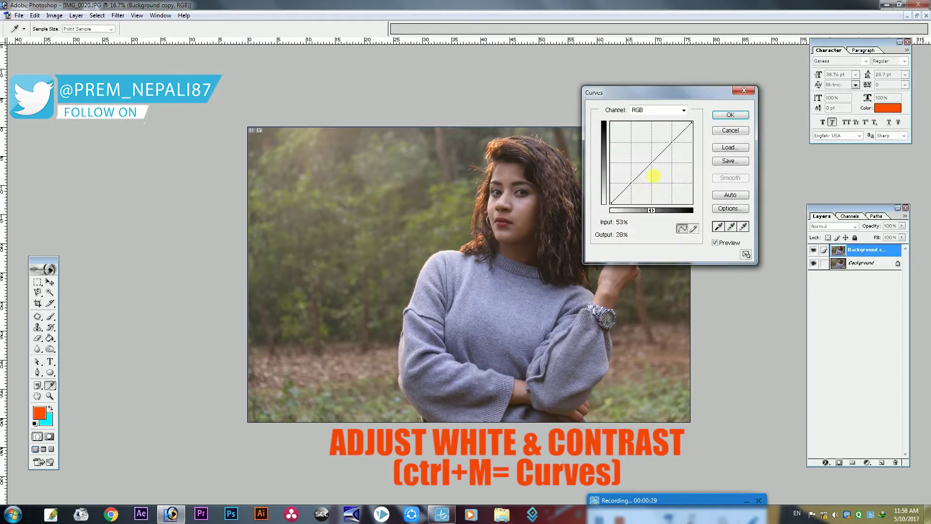
drag(652, 165, 658, 171)
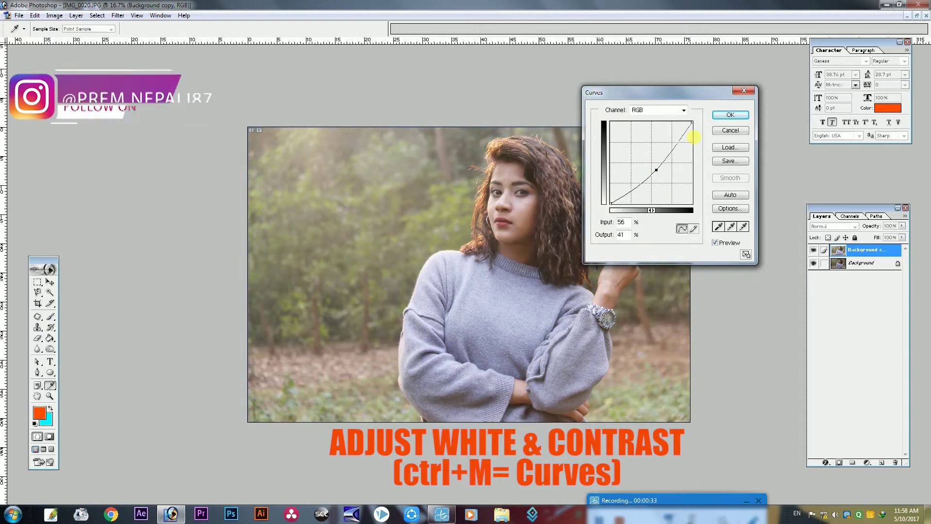
click(695, 126)
drag(693, 125, 688, 123)
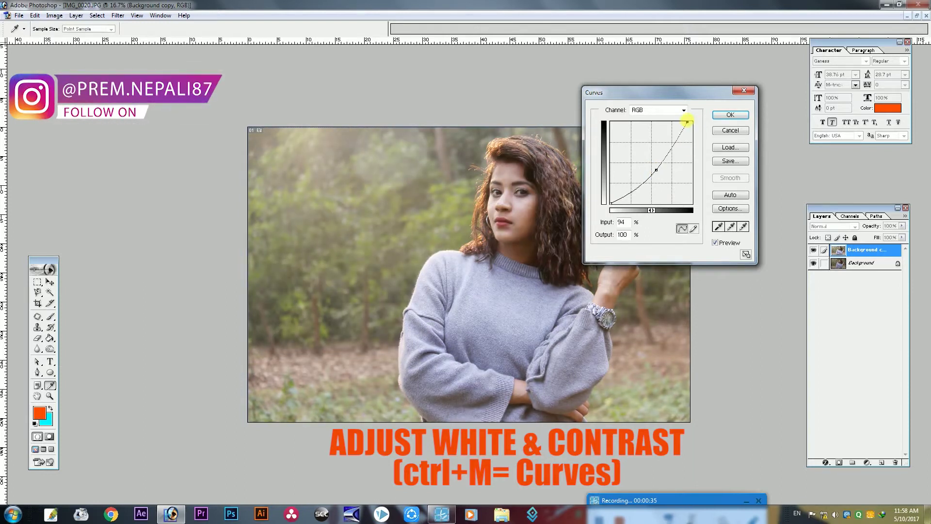
click(730, 115)
- Boost the photo's saturation to +35 with Hue/Saturation
key(v)
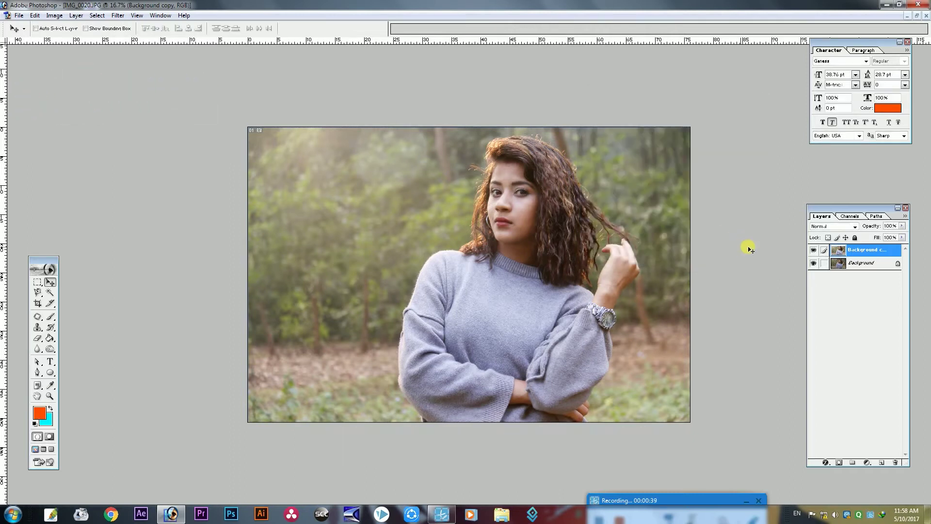
click(54, 16)
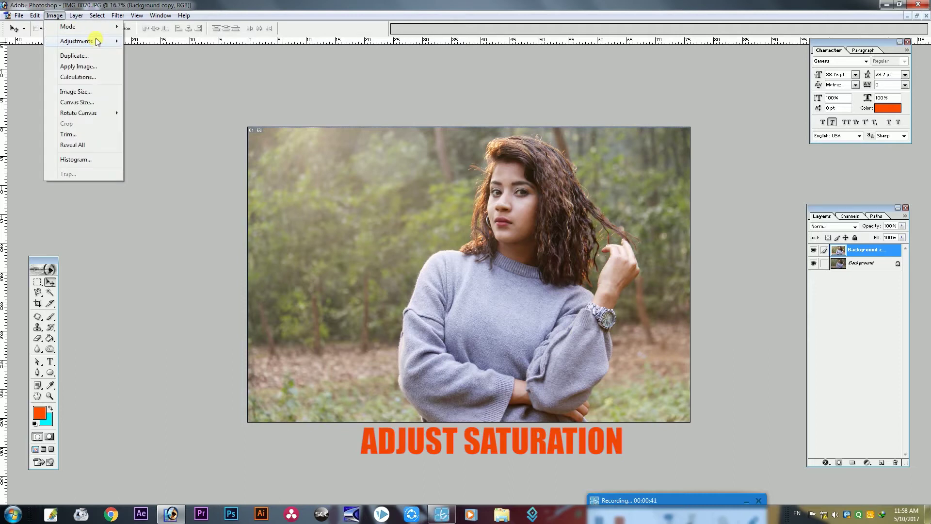
mouse_move(77, 41)
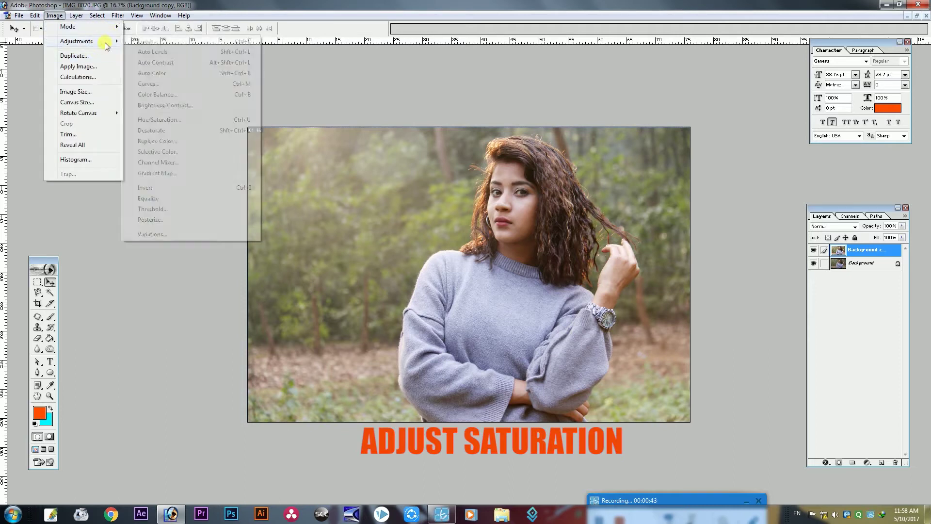
click(170, 121)
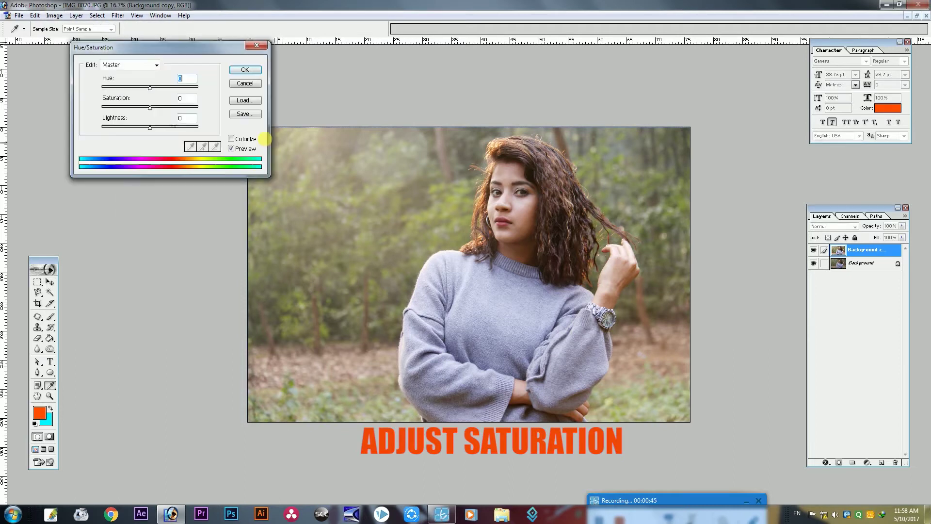
drag(150, 107, 173, 108)
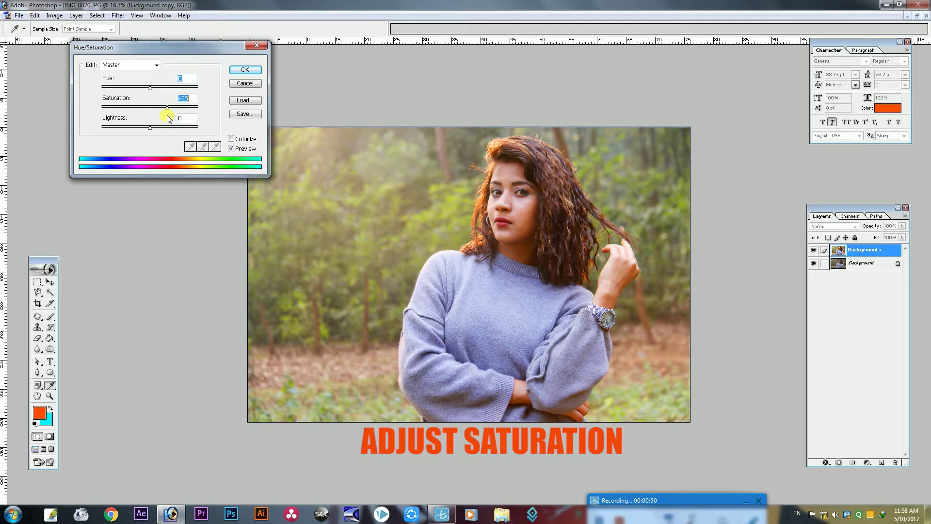
click(244, 69)
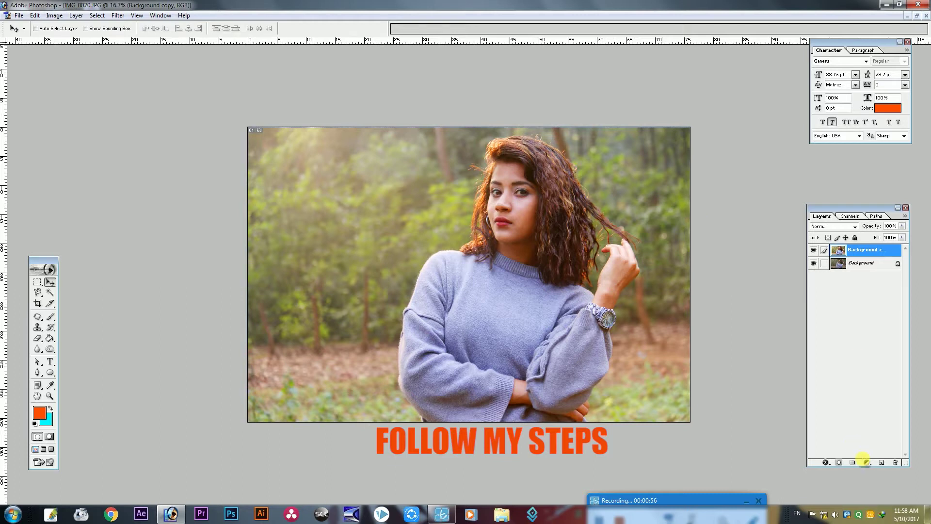
- Add a Selective Color layer with Greens at Cyan +100, Magenta -100, Yellow +100, Black +100
click(868, 462)
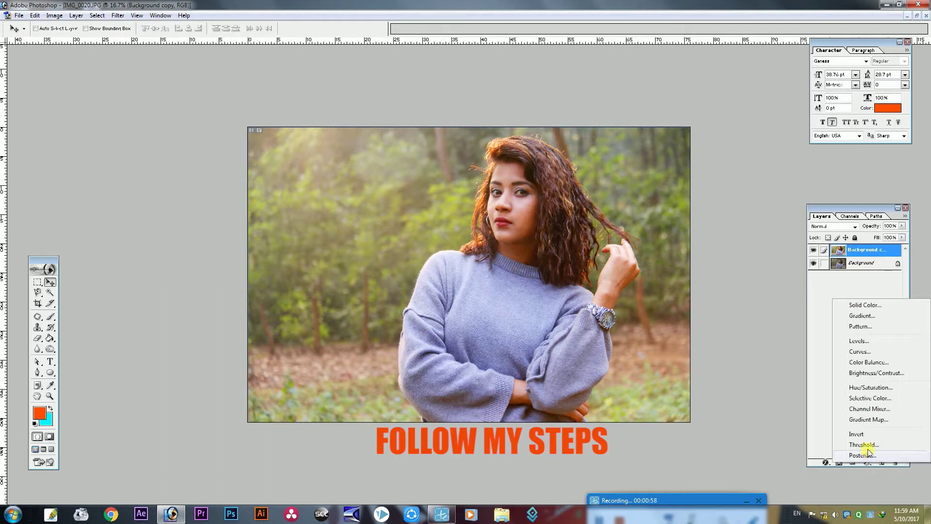
click(868, 399)
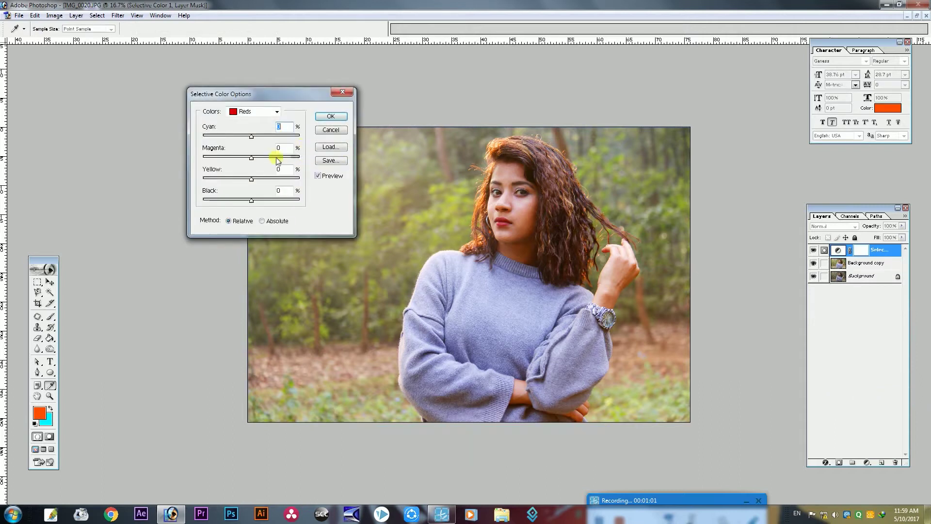
click(264, 113)
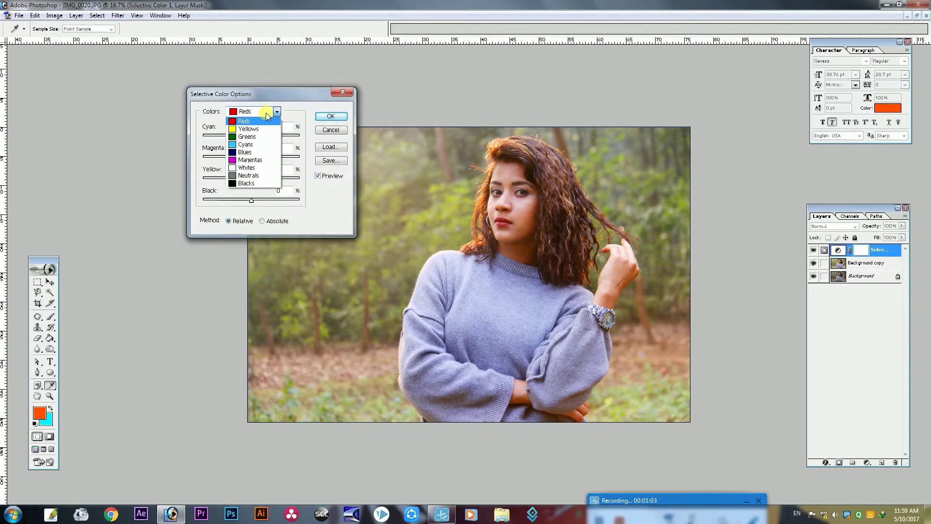
click(260, 138)
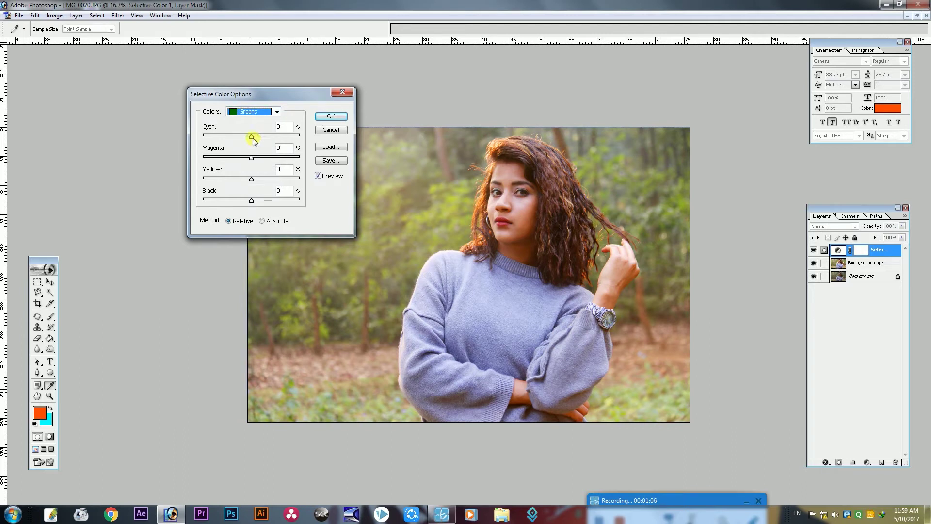
drag(252, 139, 335, 141)
drag(252, 157, 183, 156)
drag(252, 182, 318, 183)
drag(250, 199, 288, 203)
- Set the Reds range to Cyan -19 and Black -13
click(270, 114)
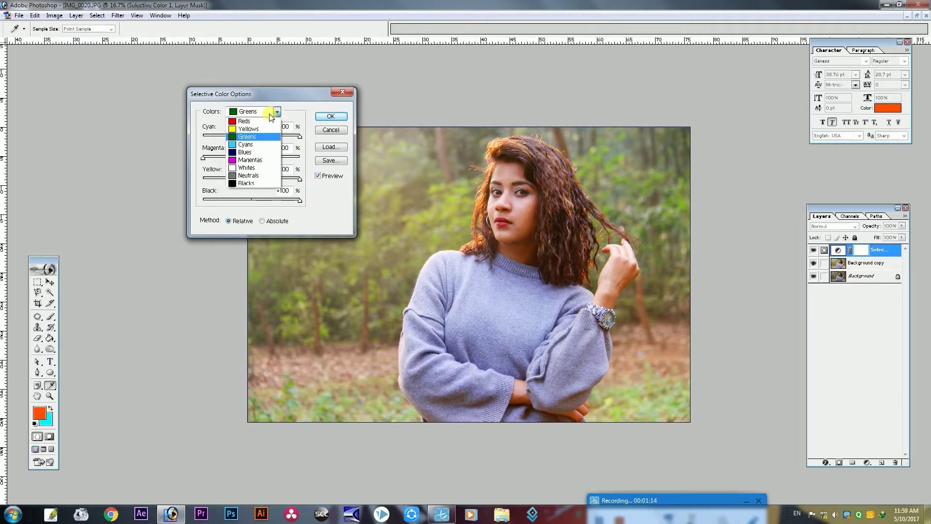
click(245, 121)
mouse_move(250, 137)
mouse_down()
mouse_move(242, 139)
mouse_move(248, 148)
mouse_up()
drag(248, 204, 245, 208)
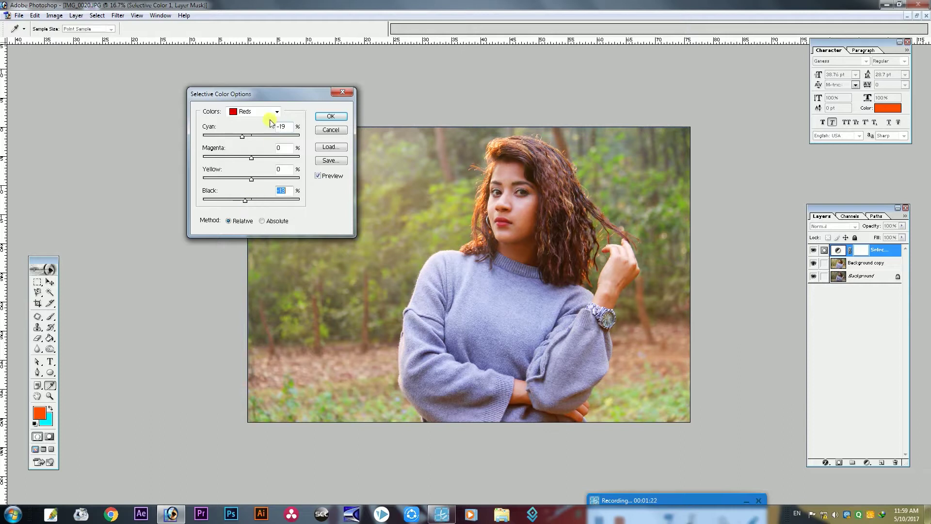
- Adjust the Yellows range with less cyan, more yellow and a tweaked black amount
click(276, 113)
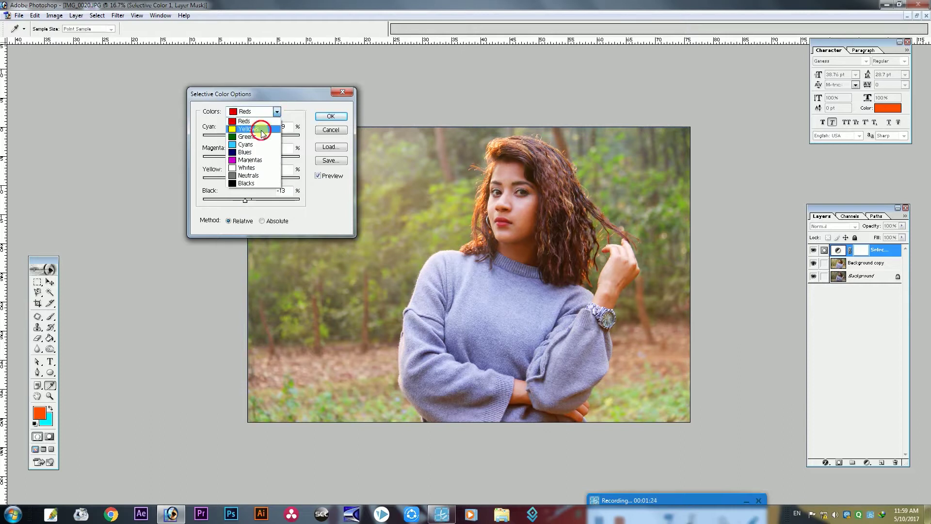
click(255, 127)
mouse_move(252, 138)
mouse_down()
mouse_move(218, 139)
mouse_move(275, 158)
mouse_move(268, 170)
mouse_up()
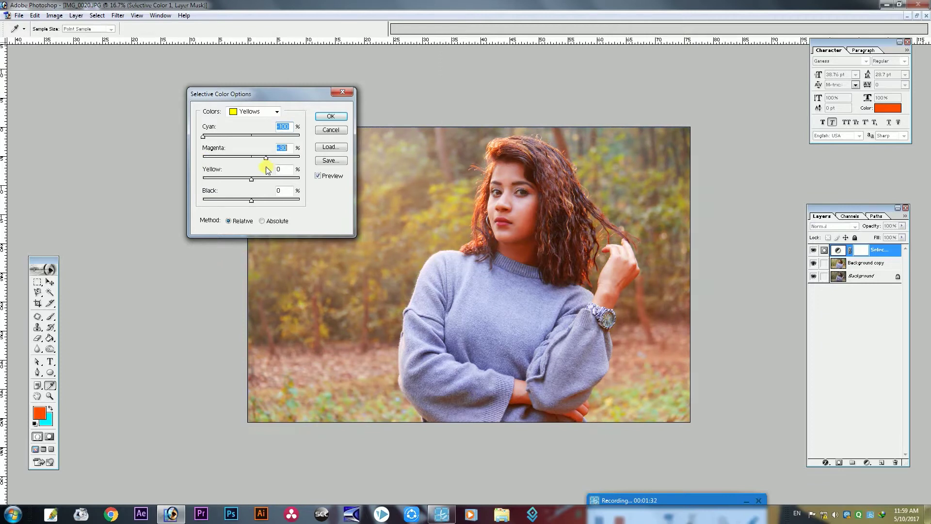
mouse_move(203, 137)
mouse_down()
mouse_move(294, 137)
mouse_move(244, 151)
mouse_move(261, 157)
mouse_move(219, 186)
mouse_up()
mouse_move(229, 187)
mouse_down()
mouse_move(286, 182)
mouse_move(268, 186)
mouse_move(273, 209)
mouse_up()
click(250, 201)
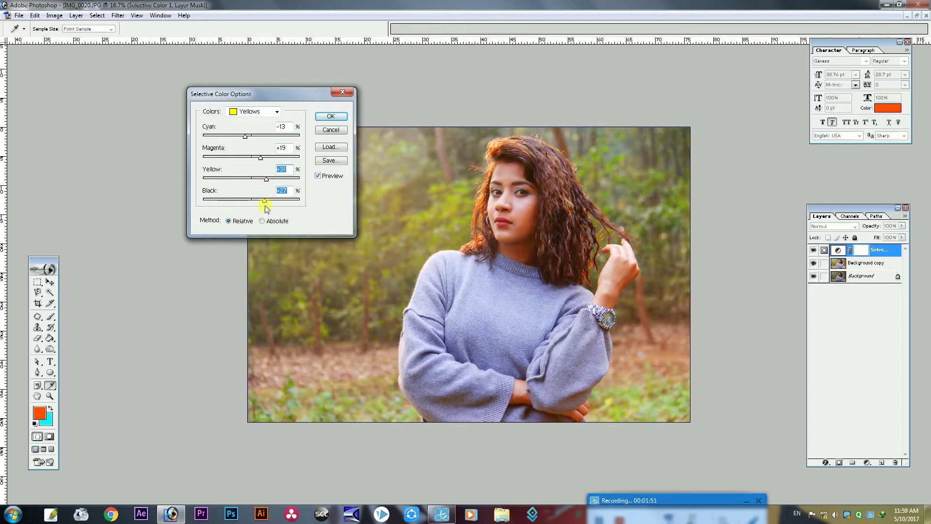
- Set the Neutrals to Cyan +8, Magenta +15, Yellow 0 and Black -2
click(276, 112)
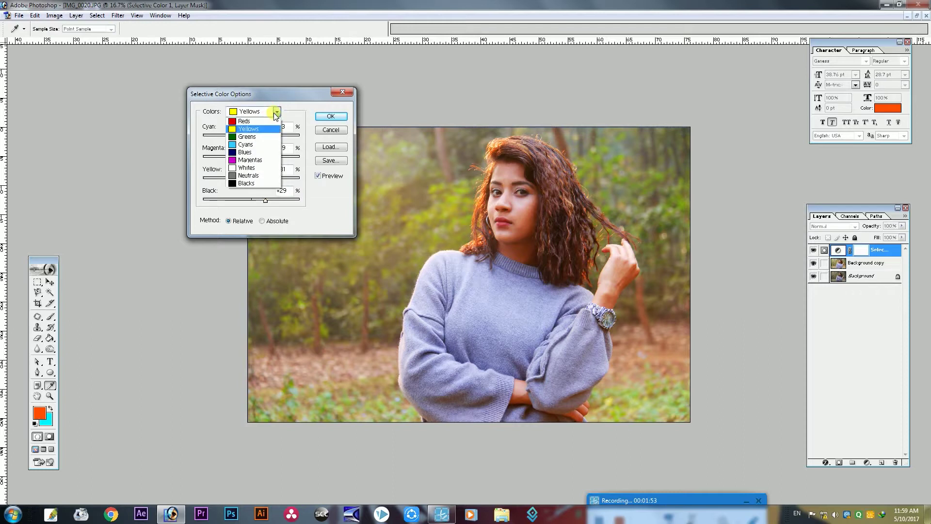
click(248, 175)
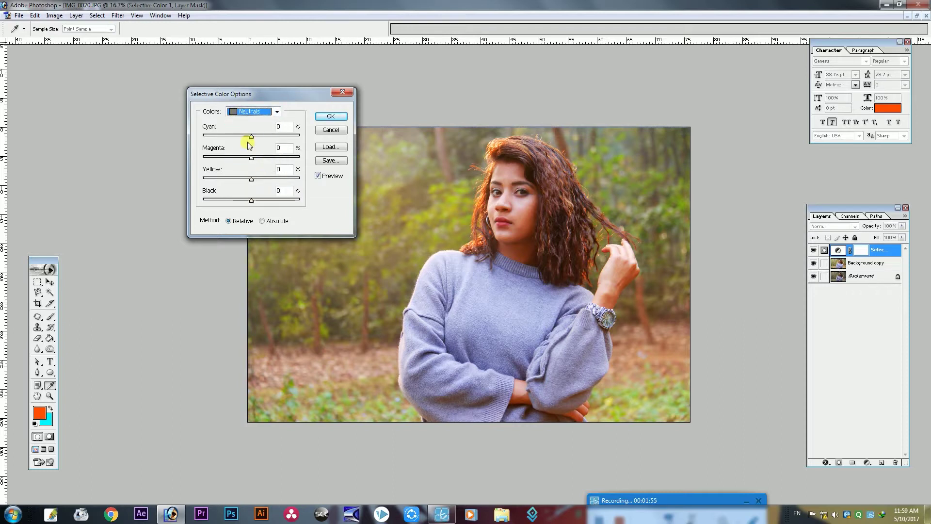
mouse_move(251, 136)
mouse_down()
mouse_move(238, 137)
mouse_move(260, 141)
mouse_move(267, 158)
mouse_up()
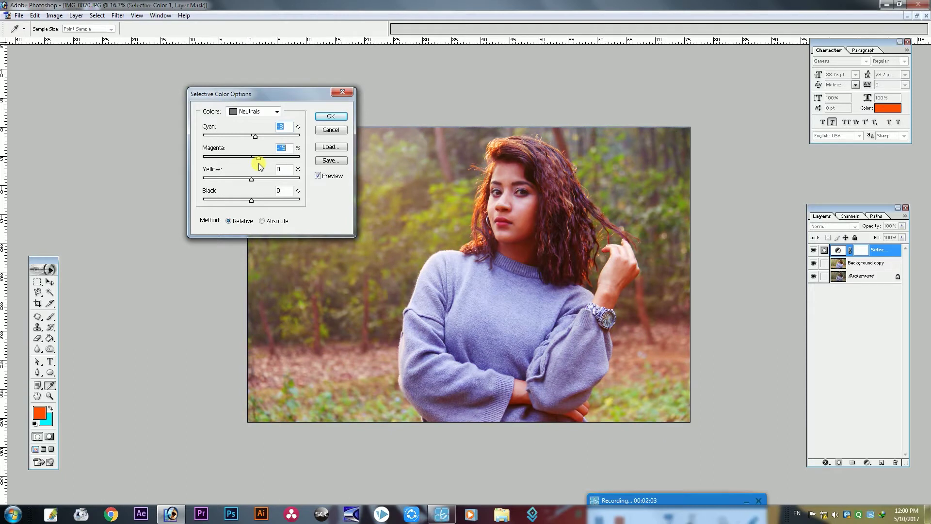
mouse_move(251, 179)
mouse_down()
mouse_move(239, 179)
mouse_move(285, 190)
mouse_move(250, 185)
mouse_up()
mouse_move(251, 200)
mouse_down()
mouse_move(266, 204)
mouse_move(247, 204)
mouse_up()
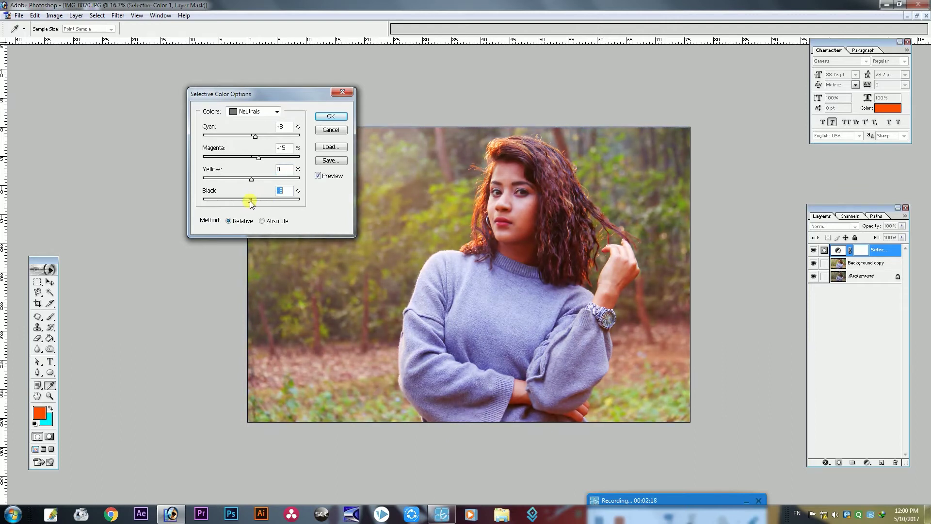
click(265, 112)
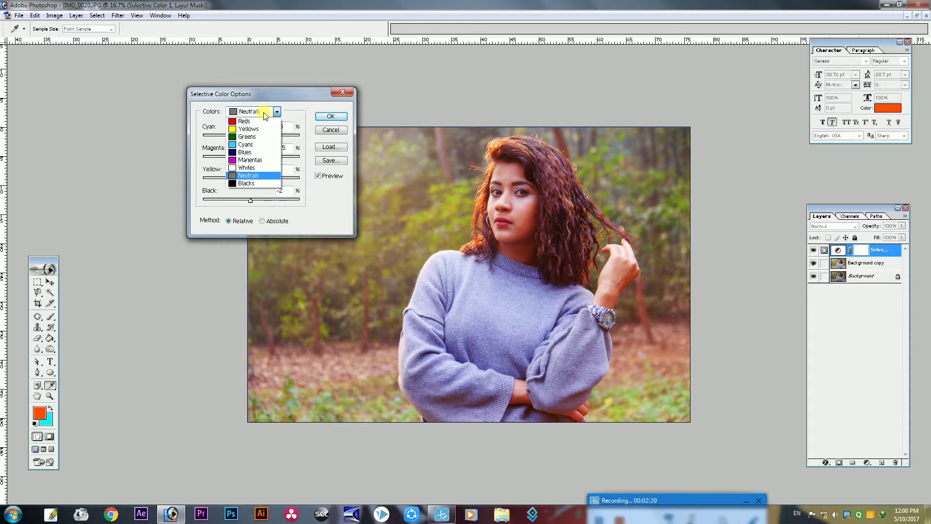
- Set the Reds to Cyan +65 and Black -27, then apply the Selective Color adjustment
click(261, 125)
drag(243, 138, 280, 141)
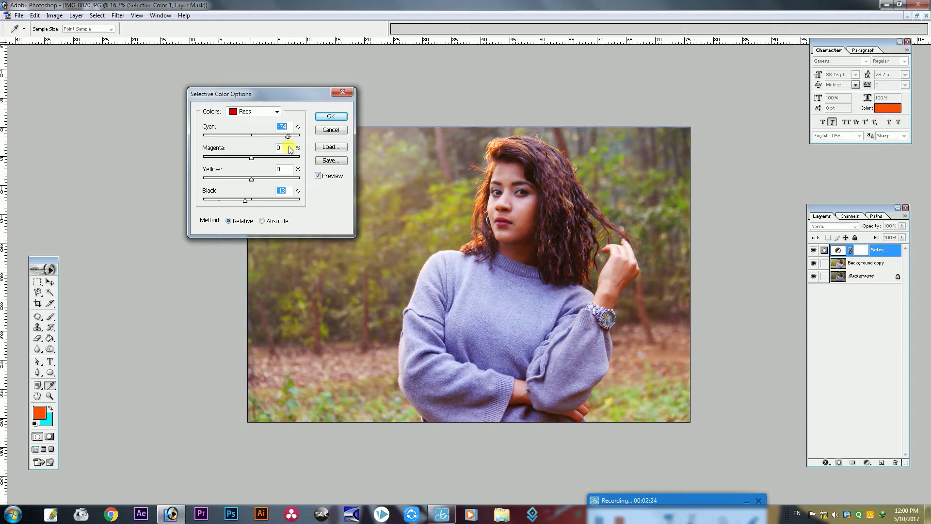
mouse_move(246, 201)
mouse_down()
mouse_move(269, 204)
mouse_move(223, 204)
mouse_move(243, 210)
mouse_up()
drag(238, 212, 239, 211)
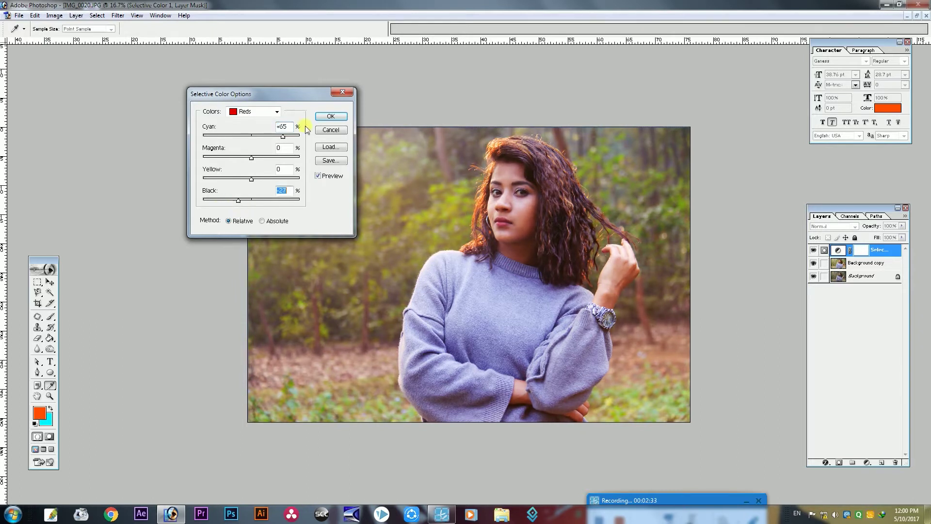
click(330, 117)
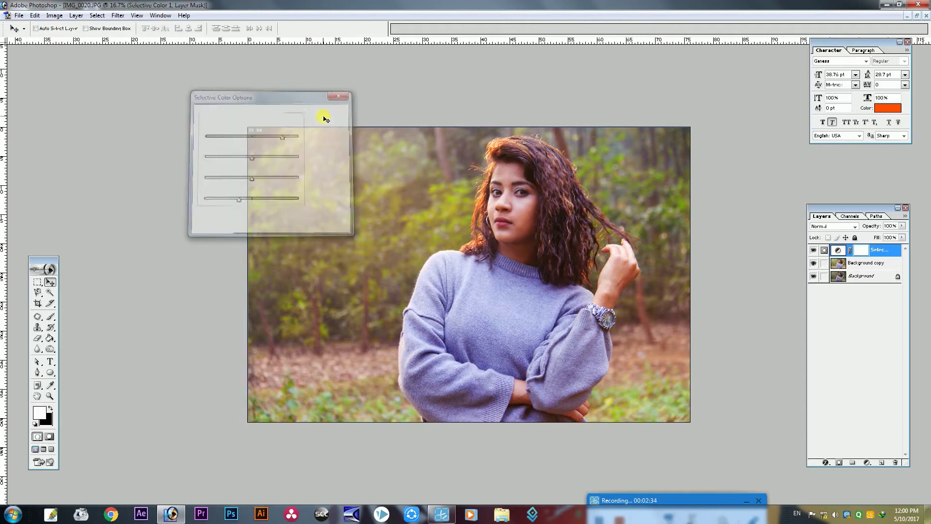
click(815, 251)
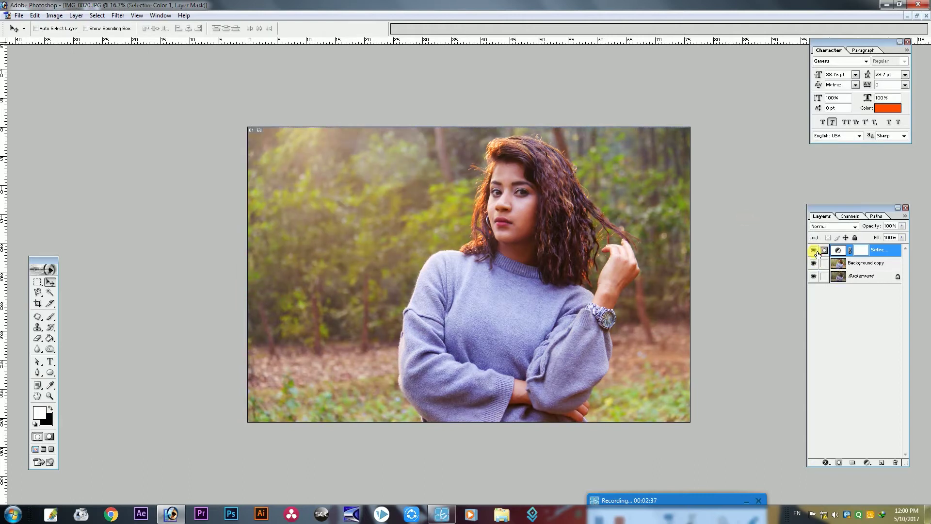
click(815, 250)
key(ctrl+l)
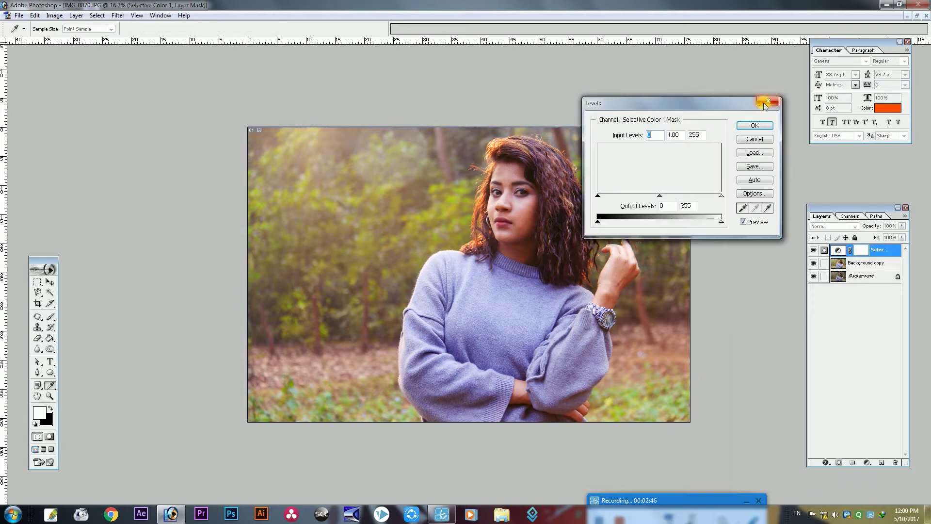
click(768, 102)
- Try a +74 Brightness/Contrast on the layer mask, then close the dialog
click(55, 15)
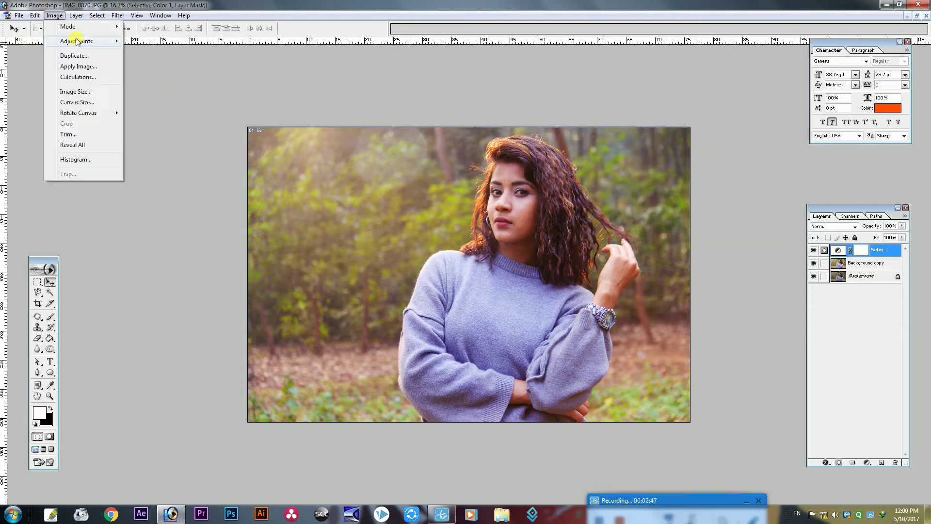
mouse_move(76, 41)
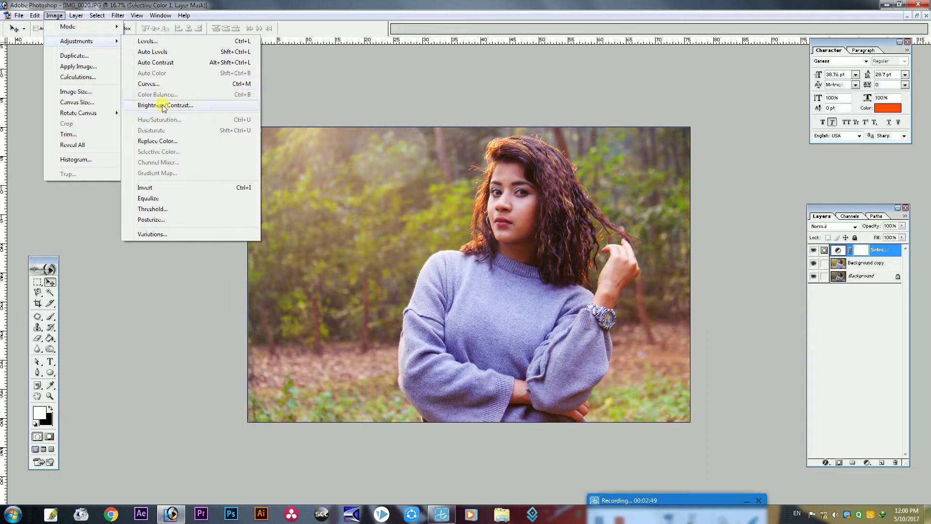
click(164, 106)
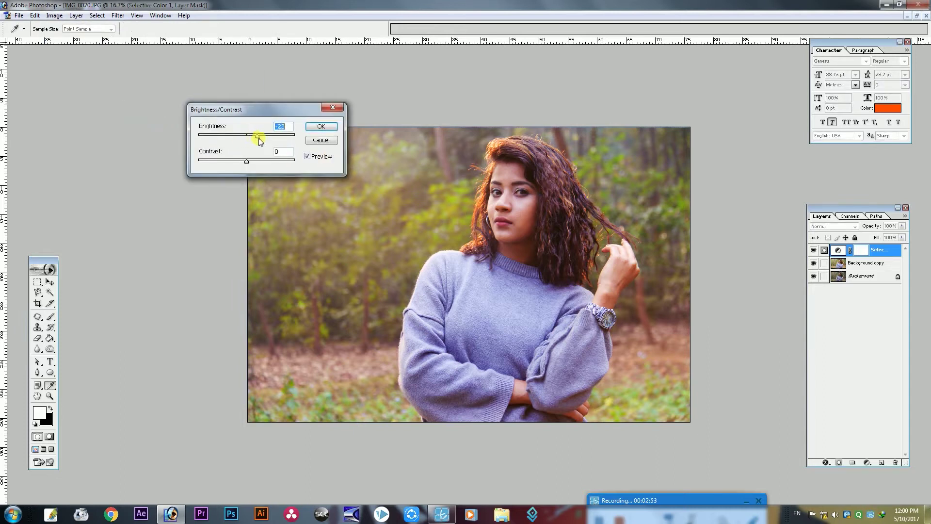
drag(284, 144, 284, 141)
click(342, 107)
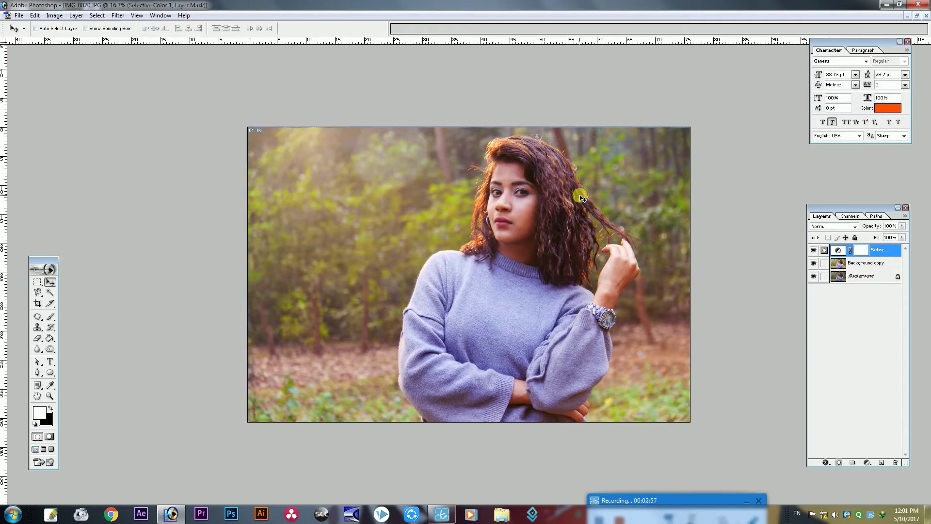
- Brighten Background copy by +23 with extra contrast, then hide it to compare
click(881, 269)
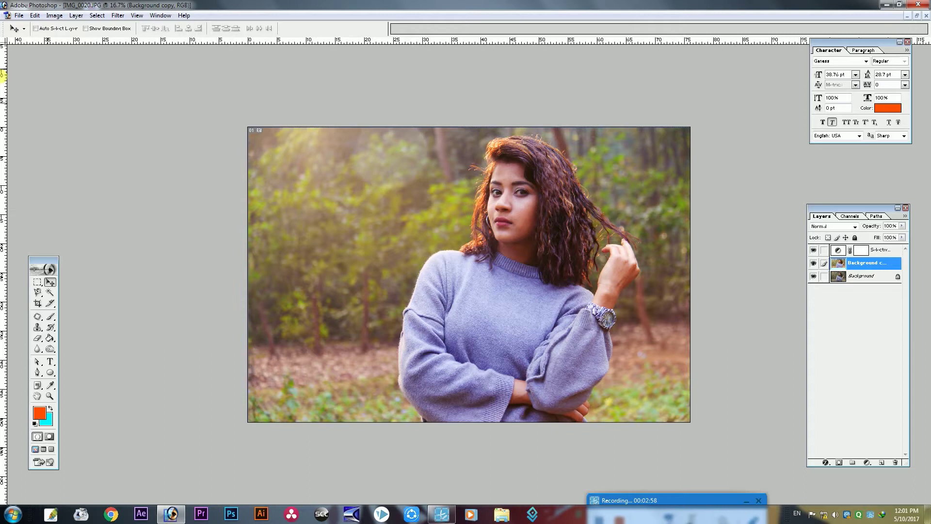
click(54, 16)
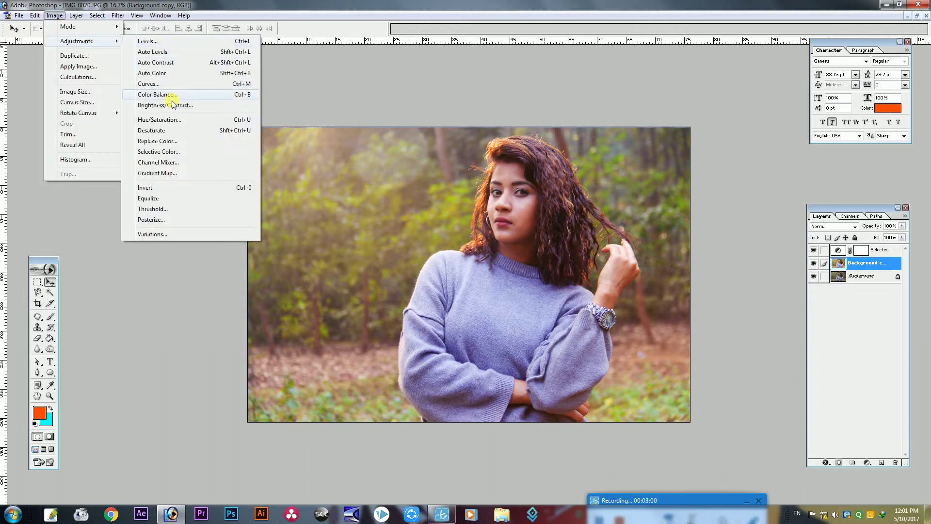
click(230, 101)
mouse_move(248, 139)
mouse_down()
mouse_move(258, 140)
mouse_move(259, 163)
mouse_up()
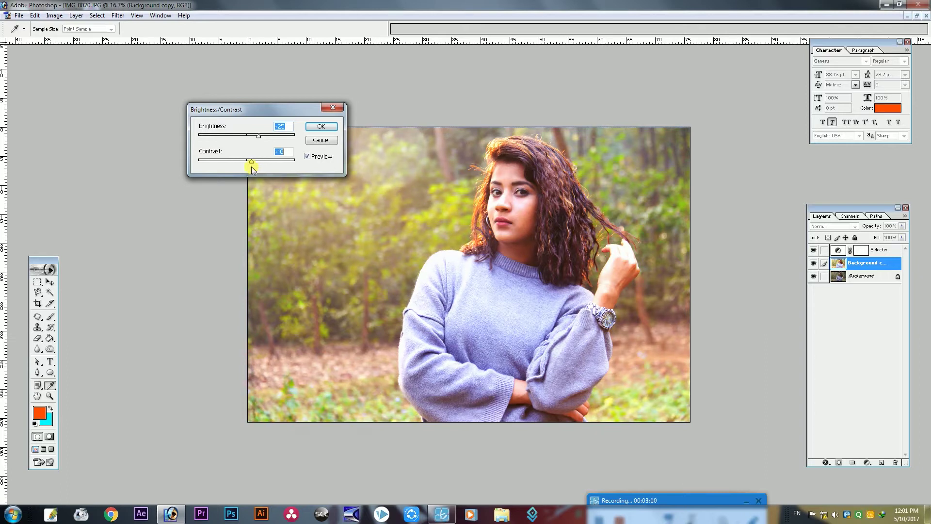
click(318, 125)
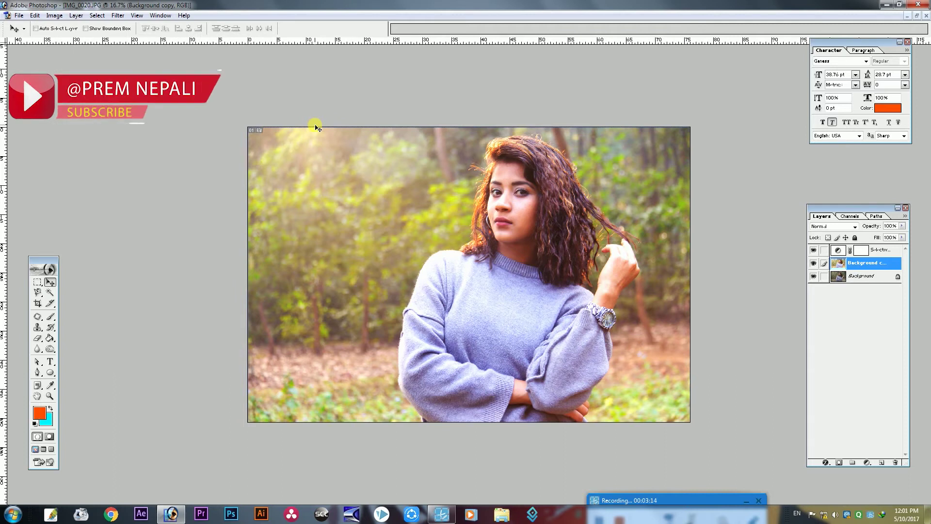
click(813, 263)
- Make Background copy visible again and reopen the Selective Color layer's options
click(817, 266)
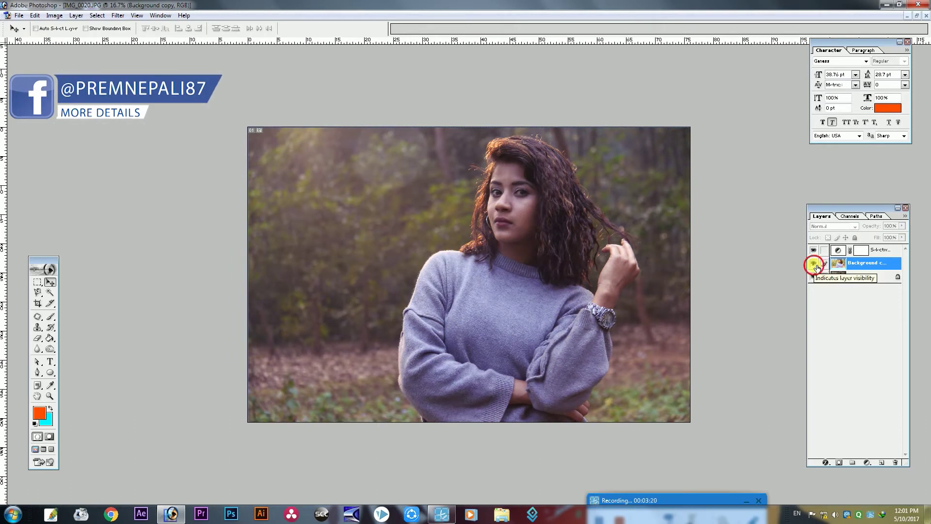
click(814, 265)
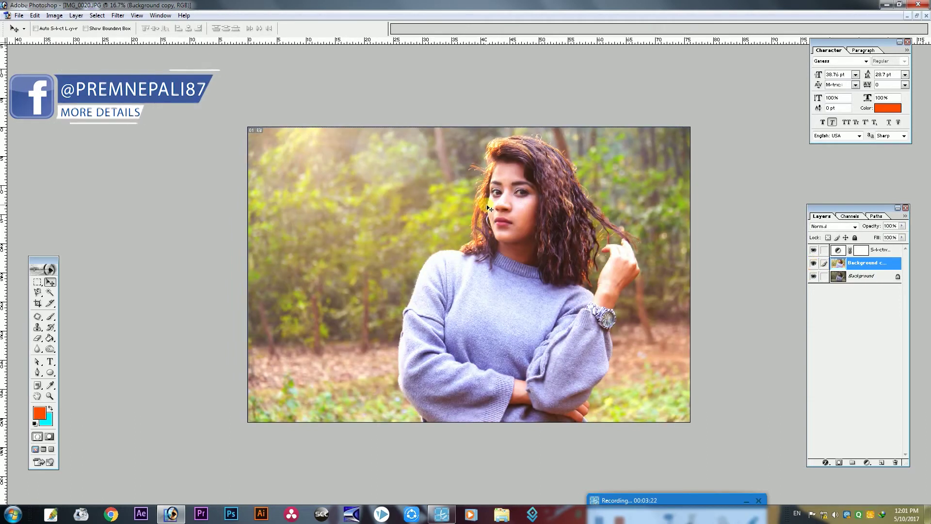
click(880, 253)
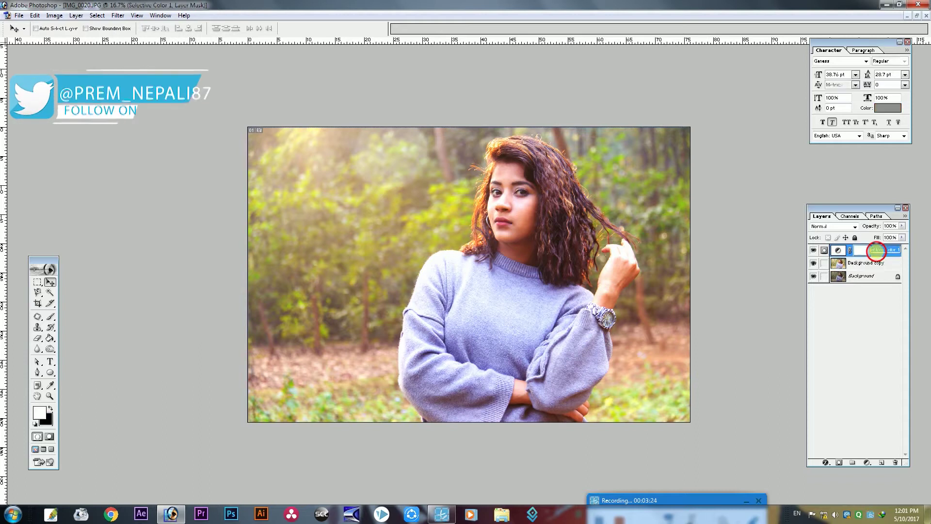
double_click(863, 255)
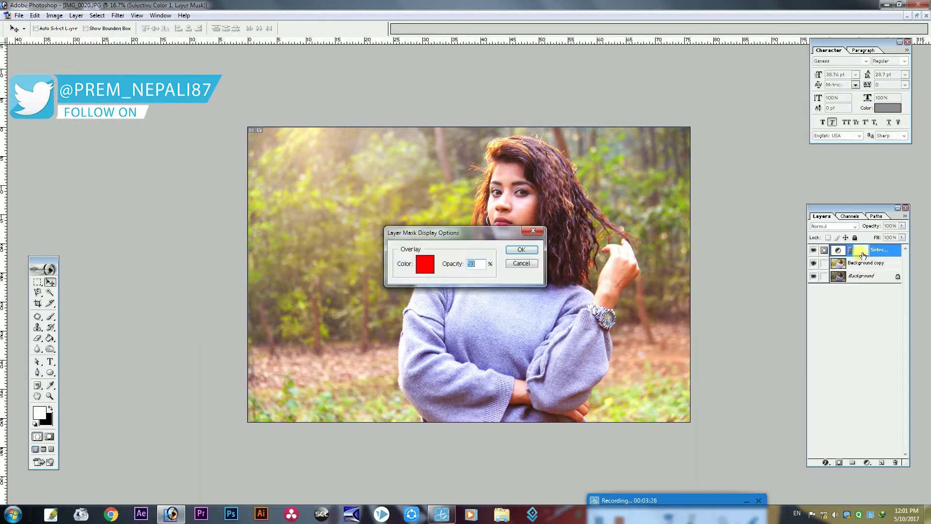
click(521, 248)
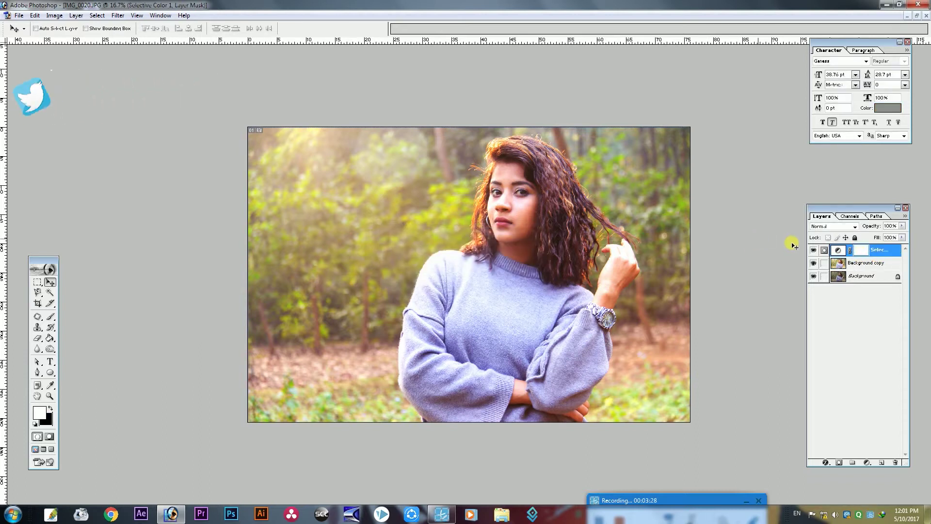
double_click(839, 250)
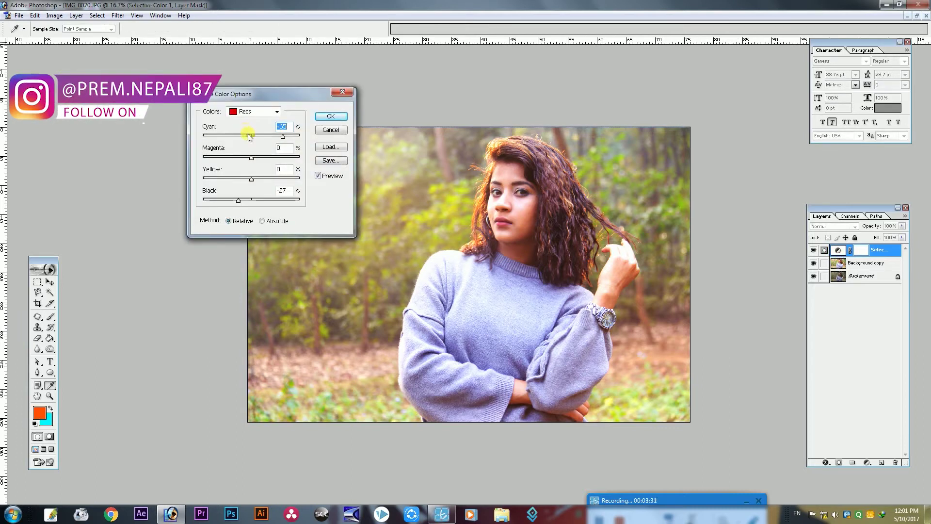
- Add cyan to the Blues range
click(270, 113)
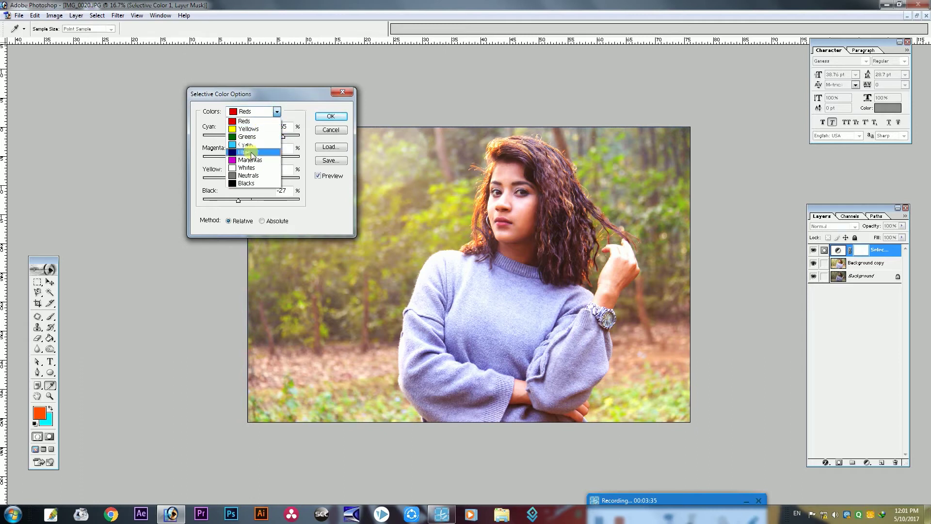
click(253, 152)
mouse_move(252, 137)
mouse_down()
mouse_move(300, 146)
mouse_move(224, 181)
mouse_move(245, 200)
mouse_move(281, 200)
mouse_up()
- Set the Yellows to Cyan -78, Magenta +100 and Yellow -4
click(270, 112)
click(253, 126)
mouse_move(245, 138)
mouse_down()
mouse_move(211, 145)
mouse_move(209, 159)
mouse_move(293, 168)
mouse_up()
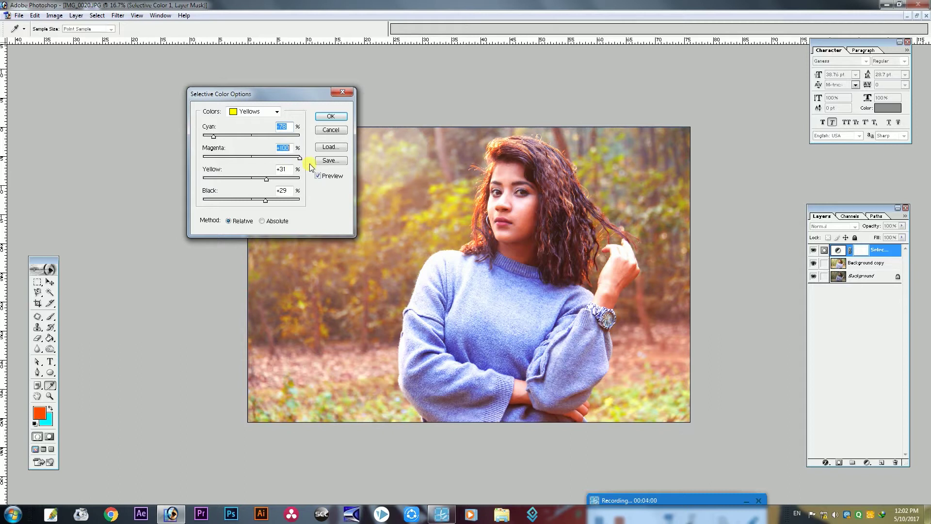
mouse_move(265, 182)
mouse_down()
mouse_move(201, 185)
mouse_move(248, 186)
mouse_move(261, 197)
mouse_move(202, 199)
mouse_move(272, 205)
mouse_up()
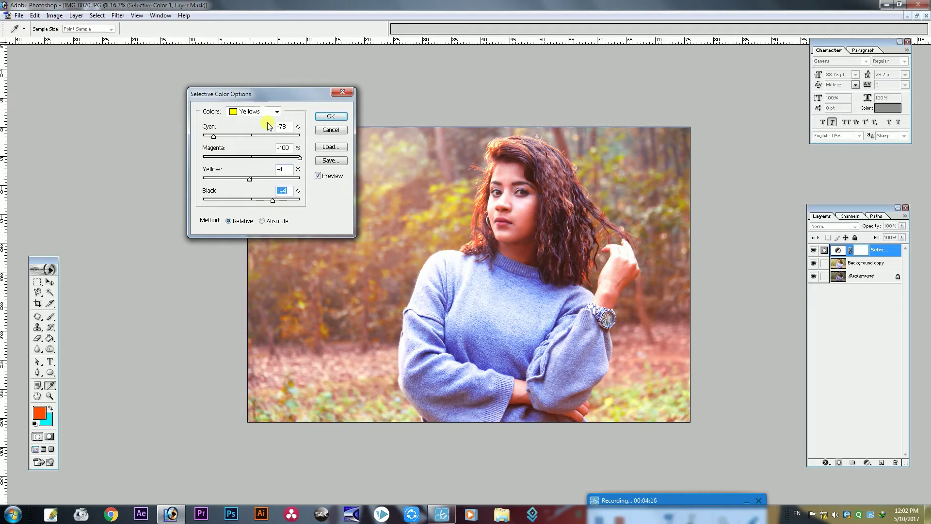
- Re-tune the Reds range, adjusting its cyan and reducing its black
click(253, 112)
click(252, 112)
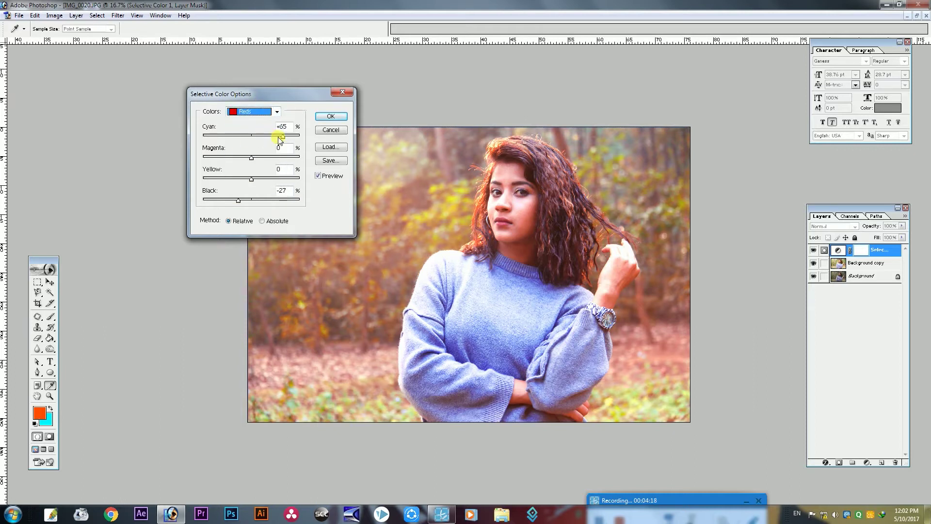
mouse_move(282, 138)
mouse_down()
mouse_move(235, 141)
mouse_move(290, 146)
mouse_up()
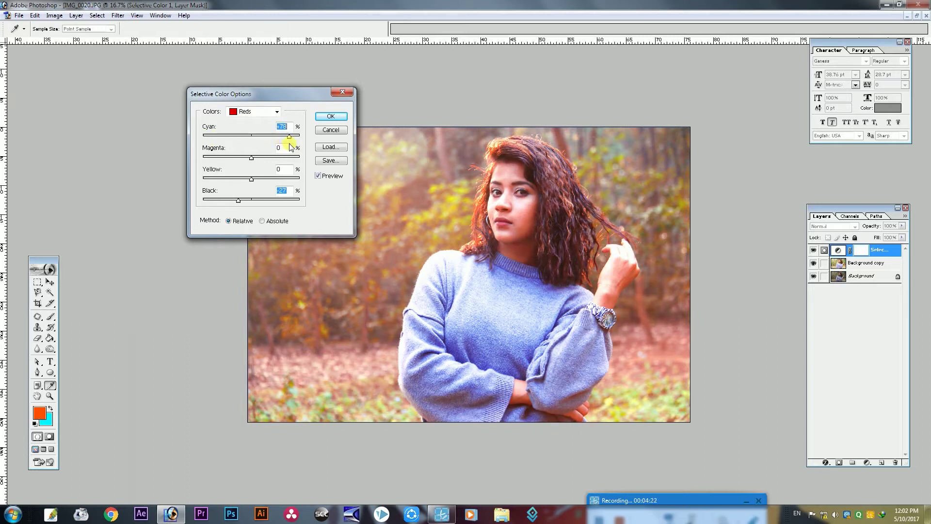
mouse_move(238, 200)
mouse_down()
mouse_move(223, 202)
mouse_move(241, 199)
mouse_move(227, 203)
mouse_move(241, 207)
mouse_up()
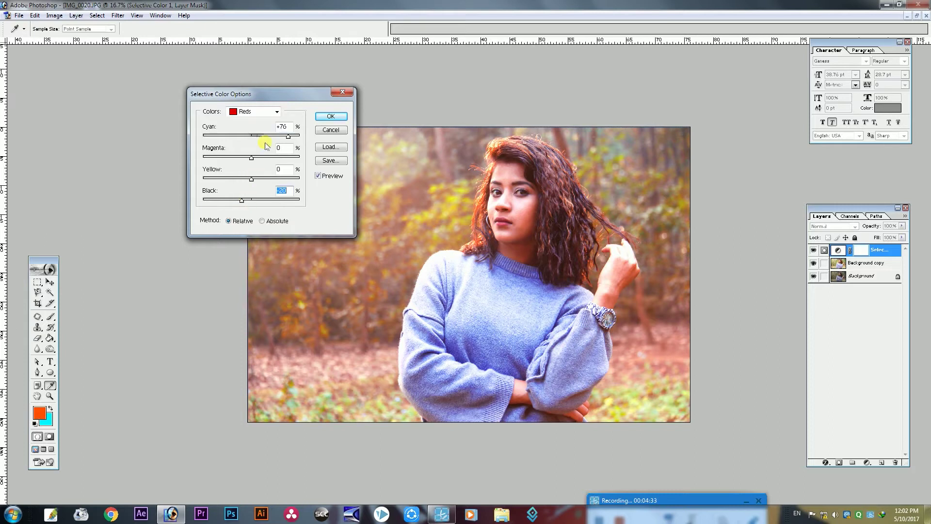
- Set the Neutrals range to Cyan +48 and Yellow +8, with magenta reduced
click(247, 113)
click(248, 176)
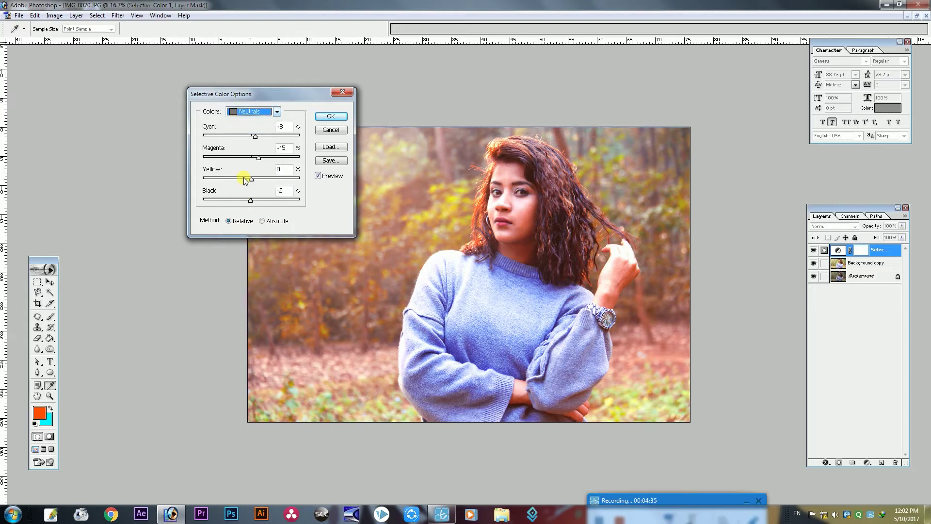
drag(254, 137, 284, 147)
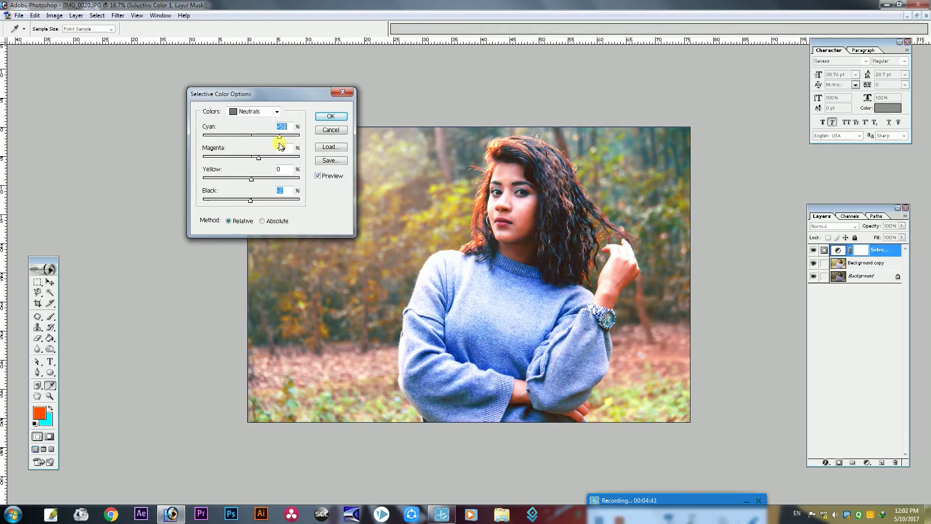
drag(281, 147, 266, 164)
mouse_move(251, 179)
mouse_down()
mouse_move(240, 180)
mouse_move(265, 186)
mouse_up()
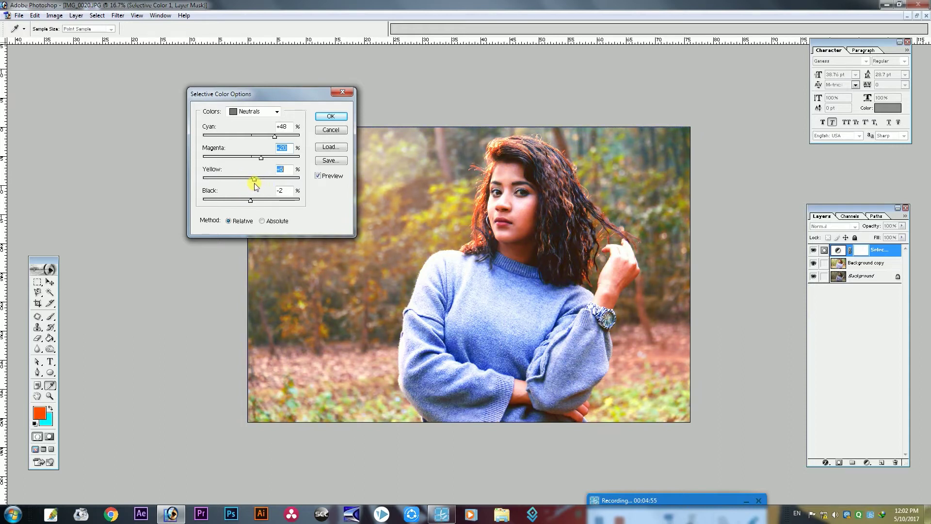
drag(255, 186, 252, 203)
drag(260, 157, 266, 162)
click(268, 113)
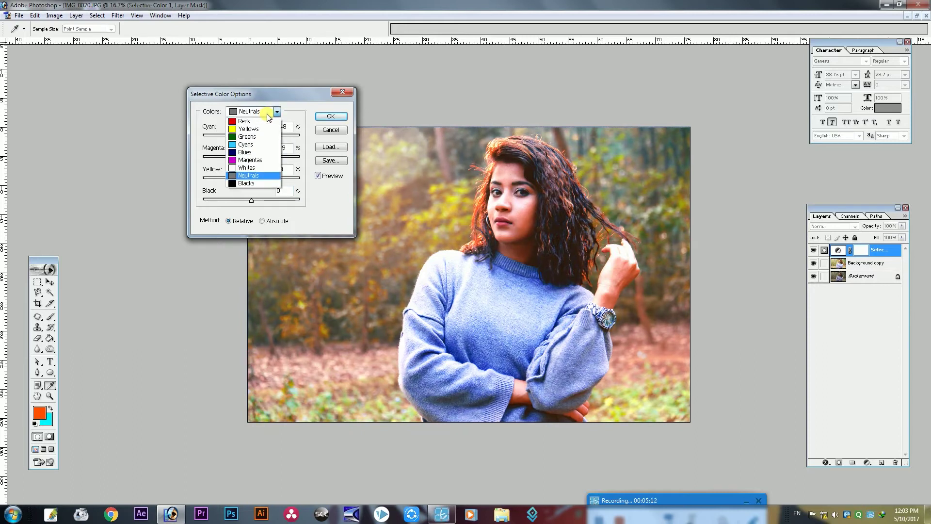
- Push cyan up strongly in the Whites range and rebalance its yellow
click(252, 168)
mouse_move(251, 136)
mouse_down()
mouse_move(299, 151)
mouse_move(200, 164)
mouse_move(276, 162)
mouse_up()
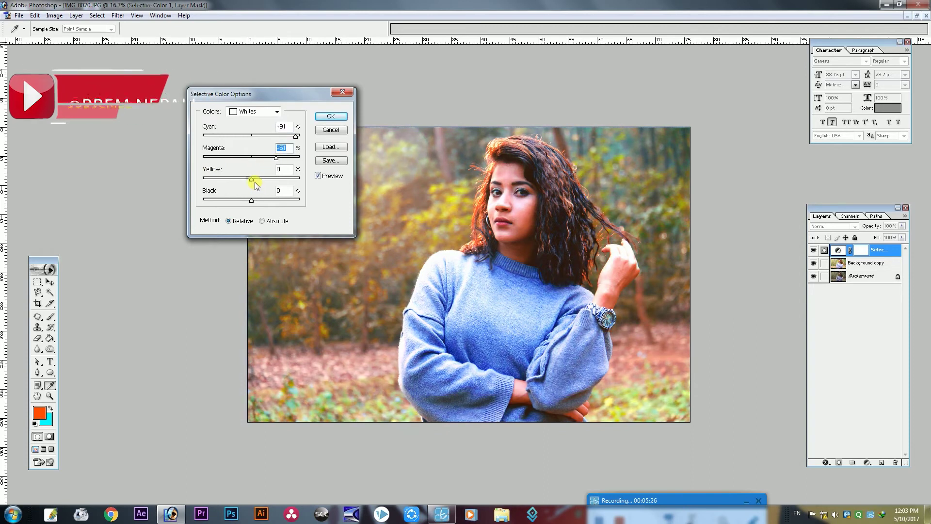
mouse_move(251, 178)
mouse_down()
mouse_move(234, 179)
mouse_move(283, 184)
mouse_up()
mouse_move(194, 182)
mouse_down()
mouse_move(271, 187)
mouse_move(233, 203)
mouse_move(262, 208)
mouse_up()
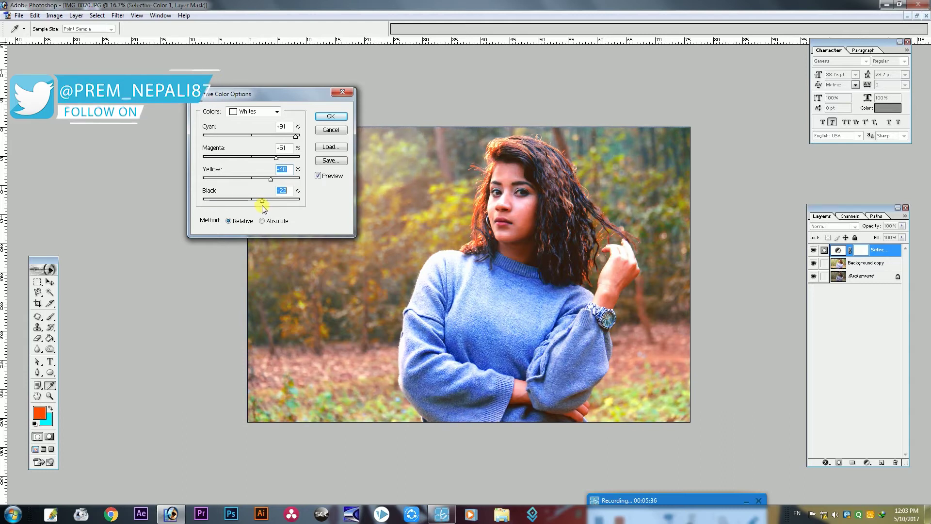
- Adjust the Cyans range's cyan and black levels
click(254, 112)
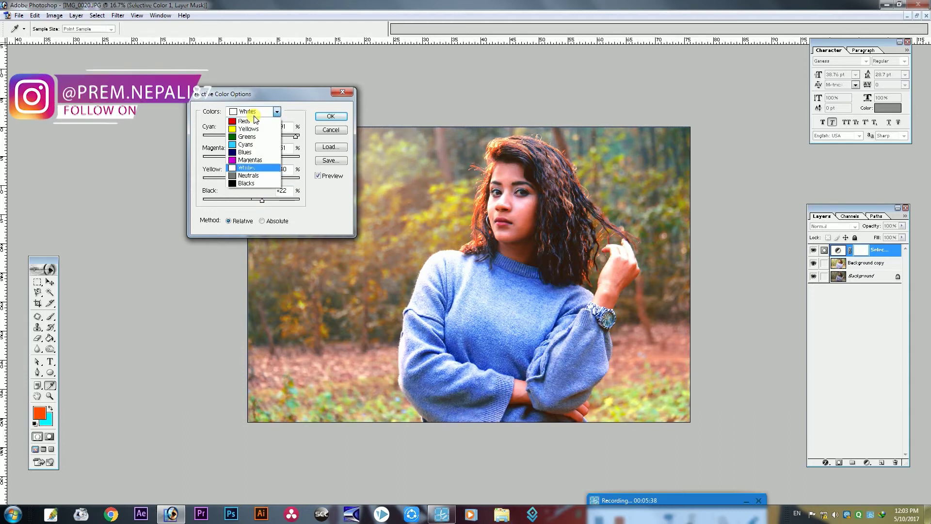
click(249, 144)
mouse_move(252, 138)
mouse_down()
mouse_move(217, 137)
mouse_move(281, 136)
mouse_up()
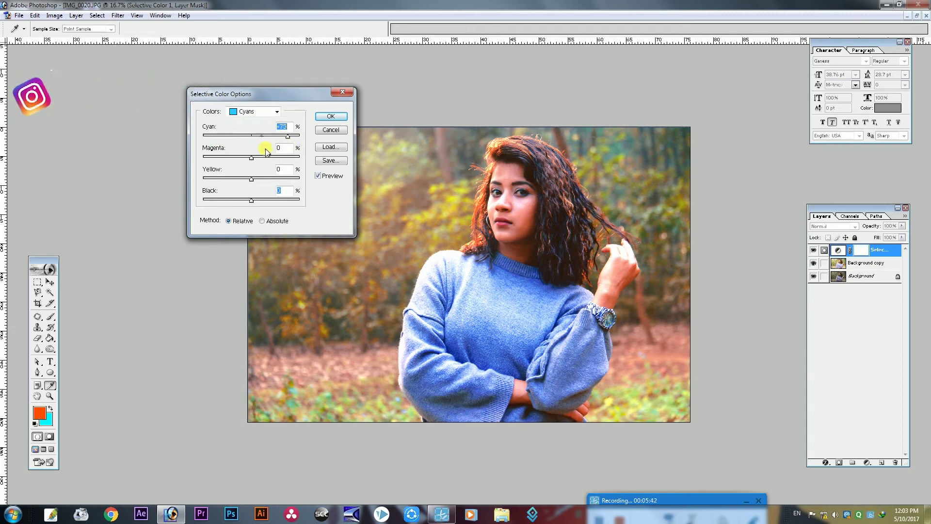
mouse_move(276, 178)
mouse_down()
mouse_move(221, 200)
mouse_move(246, 200)
mouse_up()
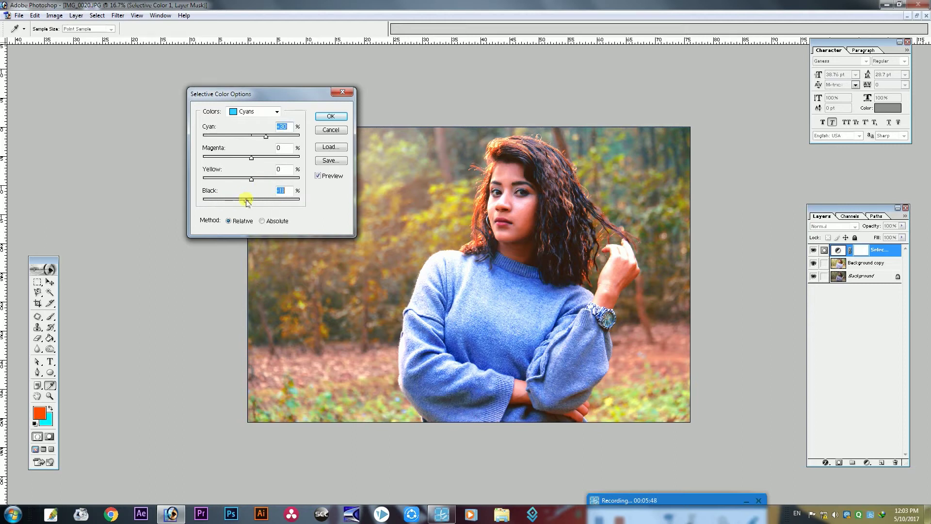
- Raise cyan in the Magentas range to -11
click(253, 113)
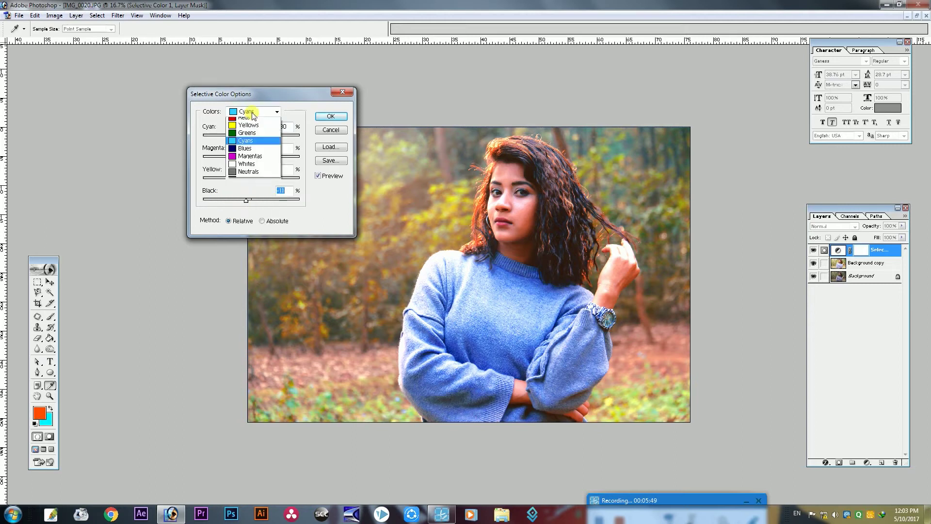
click(249, 160)
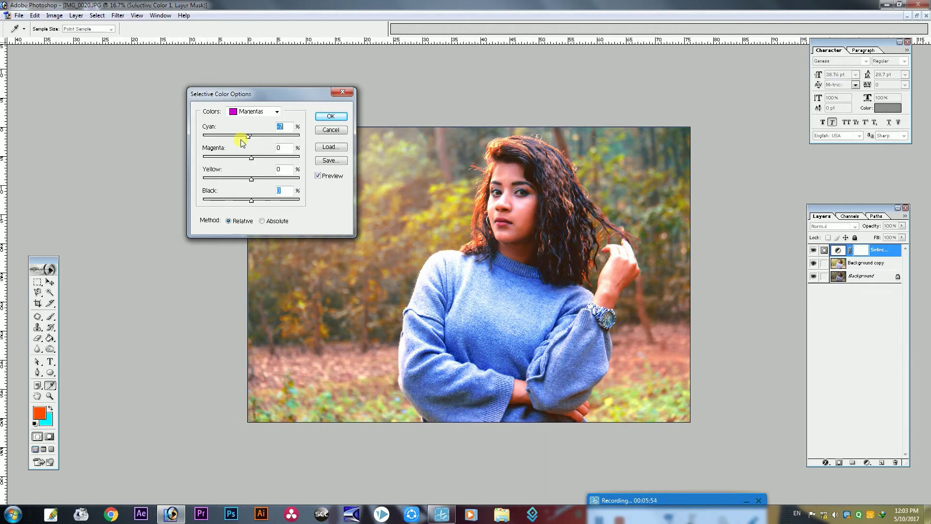
mouse_move(251, 139)
mouse_down()
mouse_move(290, 145)
mouse_move(250, 161)
mouse_move(306, 159)
mouse_move(262, 170)
mouse_up()
click(256, 112)
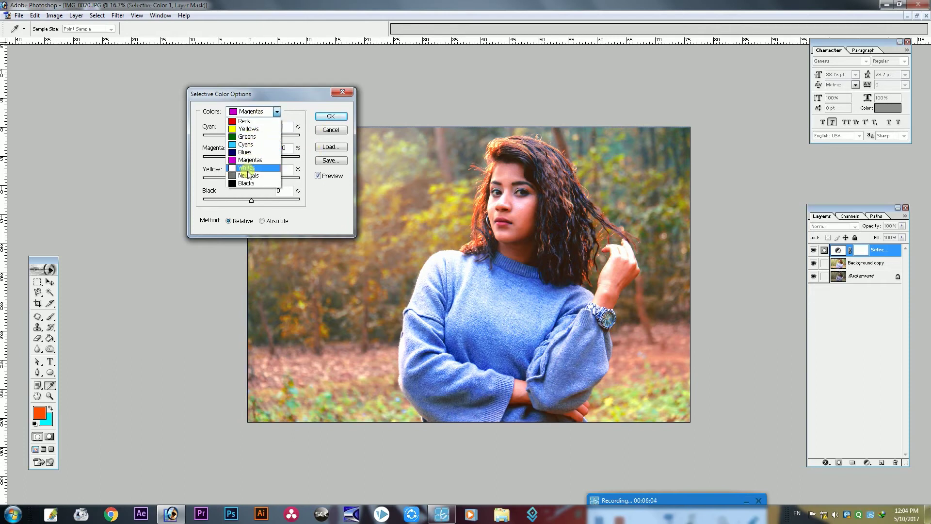
- Finish the Neutrals at Cyan +46, Magenta +19, Yellow +20, plus a little black
click(248, 175)
mouse_move(274, 135)
mouse_down()
mouse_move(289, 139)
mouse_move(260, 140)
mouse_move(278, 140)
mouse_up()
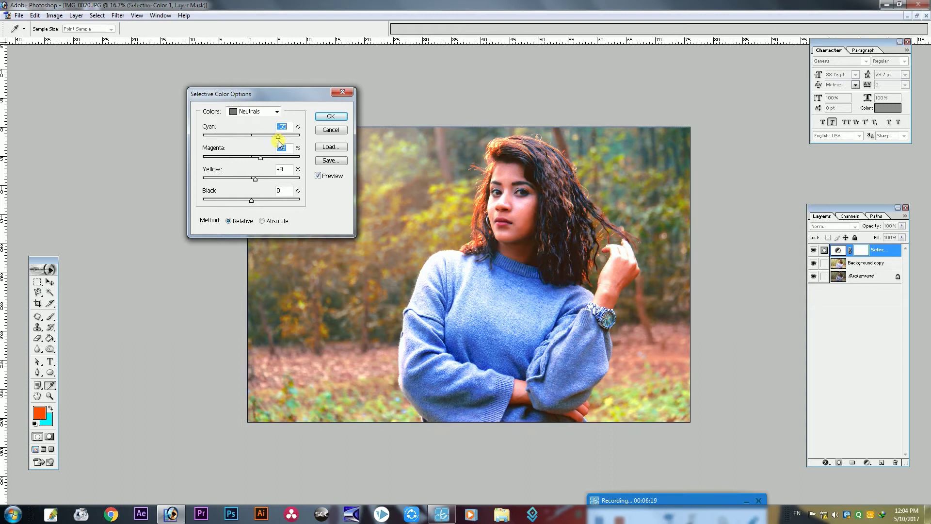
mouse_move(276, 142)
mouse_down()
mouse_move(266, 143)
mouse_move(280, 159)
mouse_move(269, 139)
mouse_move(288, 142)
mouse_up()
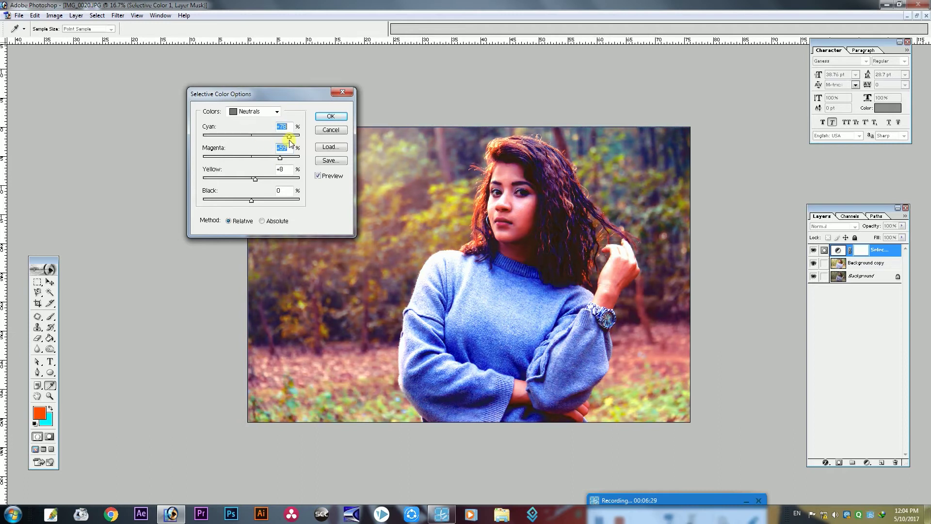
mouse_move(280, 157)
mouse_down()
mouse_move(265, 159)
mouse_move(272, 141)
mouse_up()
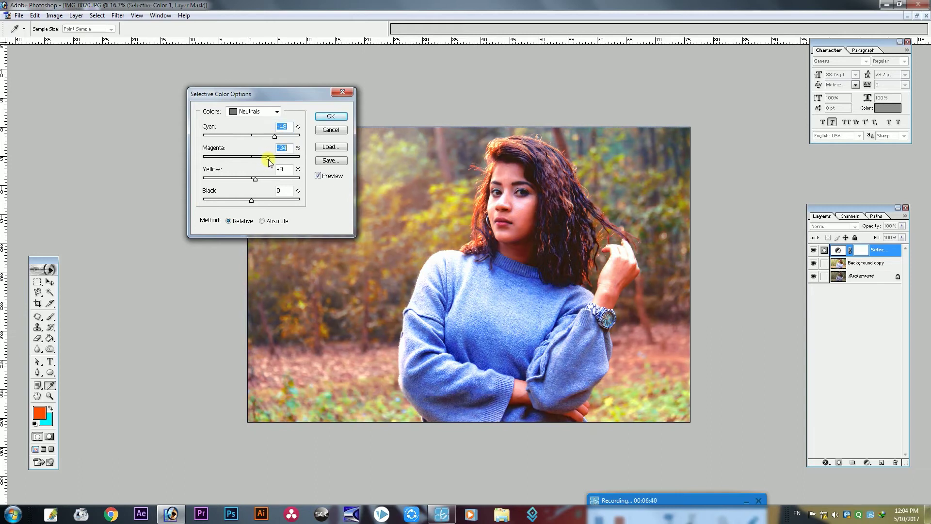
drag(274, 160, 264, 161)
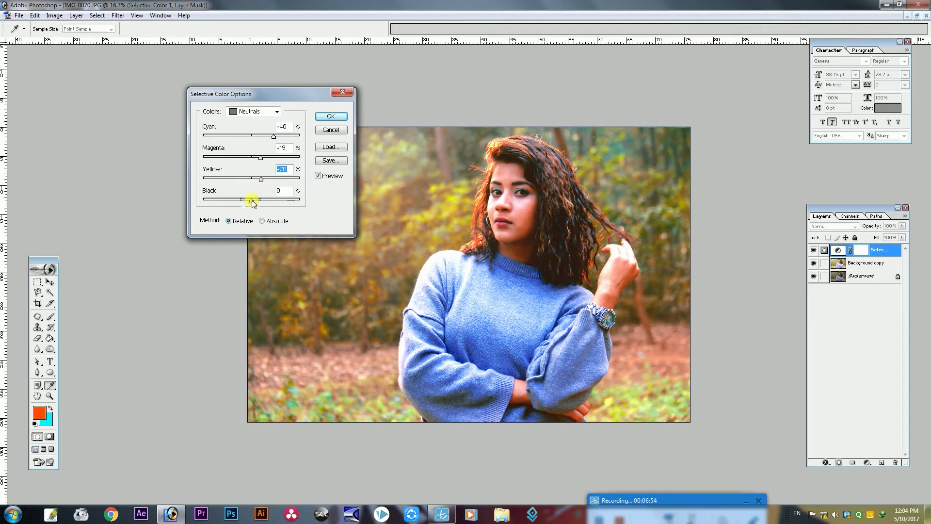
drag(251, 203, 256, 203)
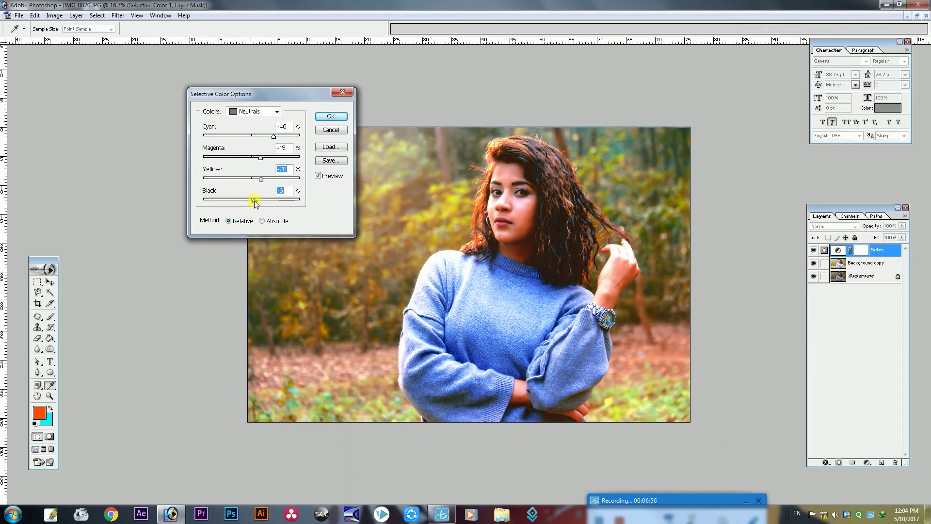
- Apply the Selective Color adjustment and toggle its layer visibility to compare
mouse_move(281, 96)
mouse_down()
mouse_move(156, 94)
mouse_move(241, 100)
mouse_up()
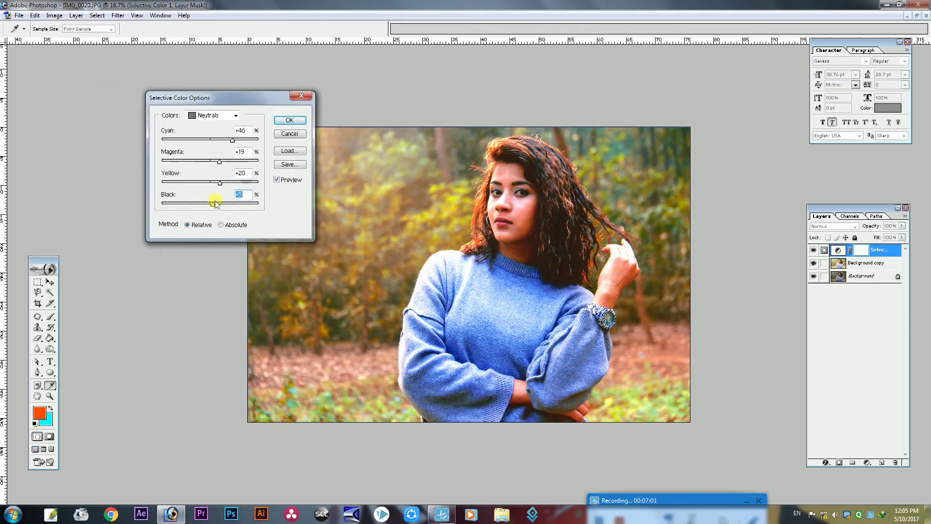
click(283, 123)
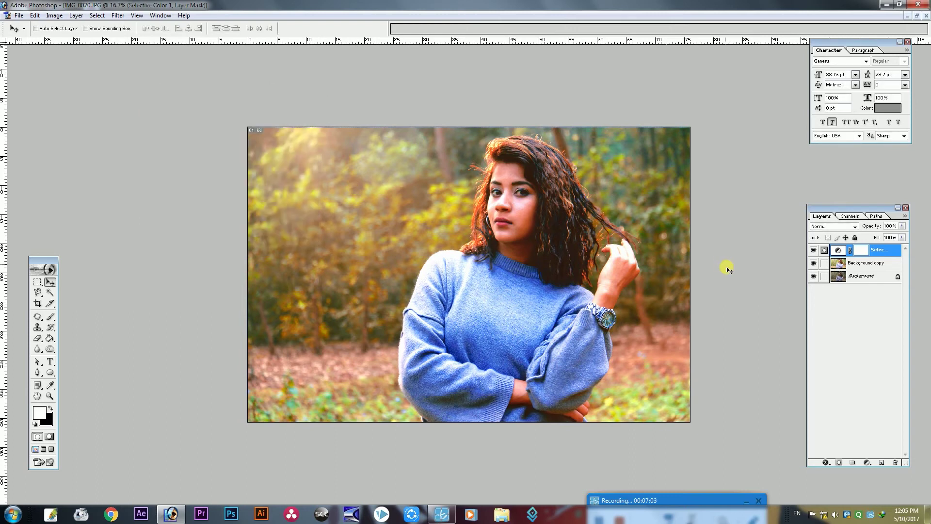
click(815, 251)
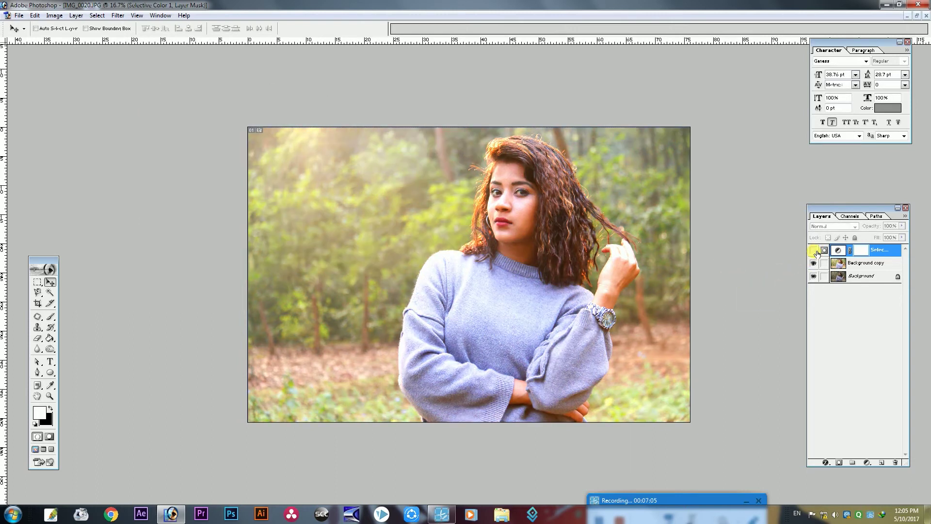
click(815, 251)
- Add a new empty layer and set the foreground colour to orange FF3600
click(814, 250)
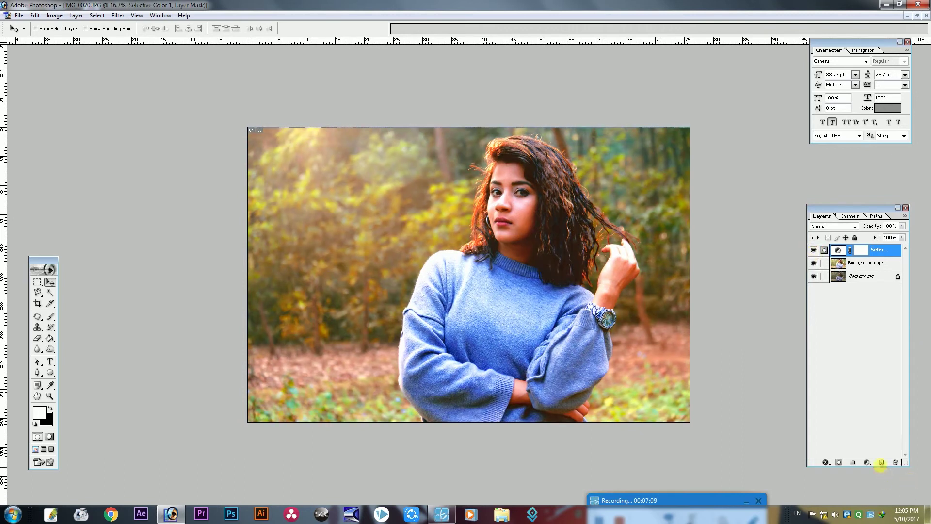
click(883, 465)
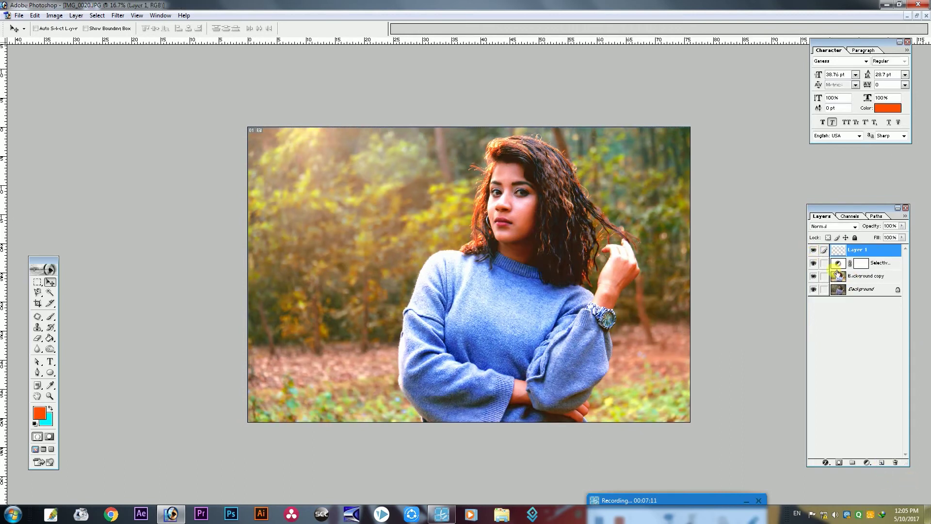
click(40, 413)
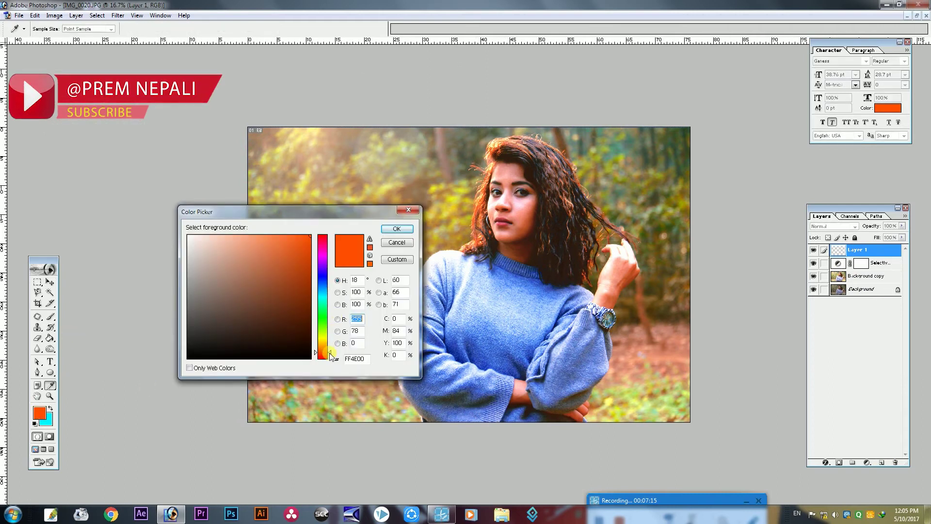
drag(330, 355, 331, 357)
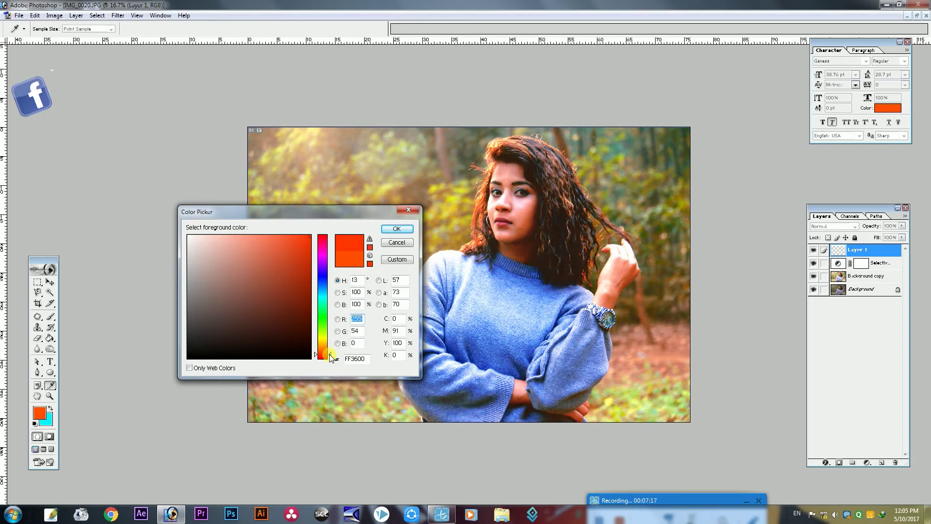
click(387, 229)
key(v)
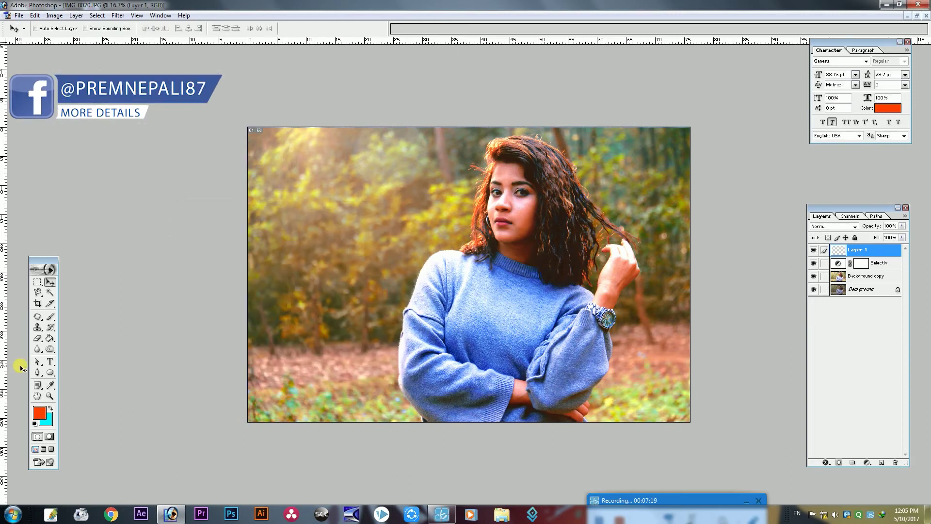
- Paint a soft orange glow over the upper-left background with a large brush
click(50, 316)
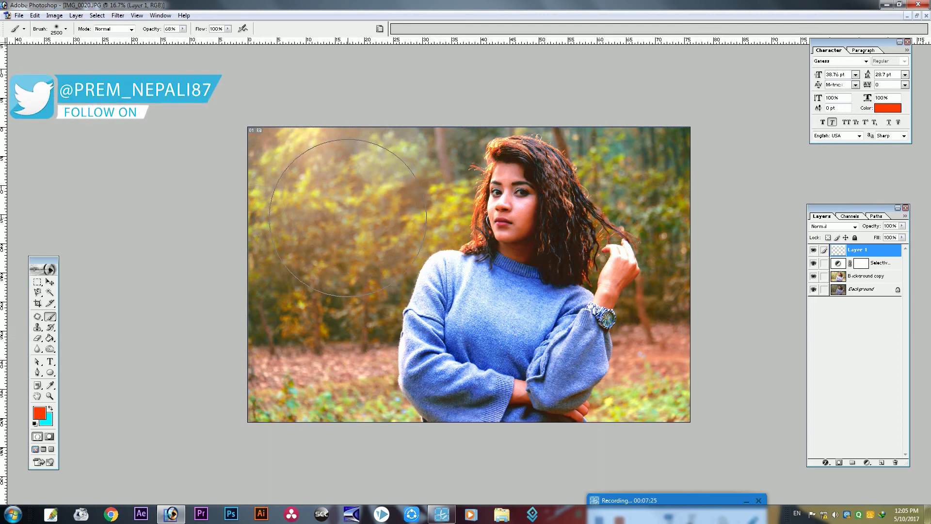
click(347, 218)
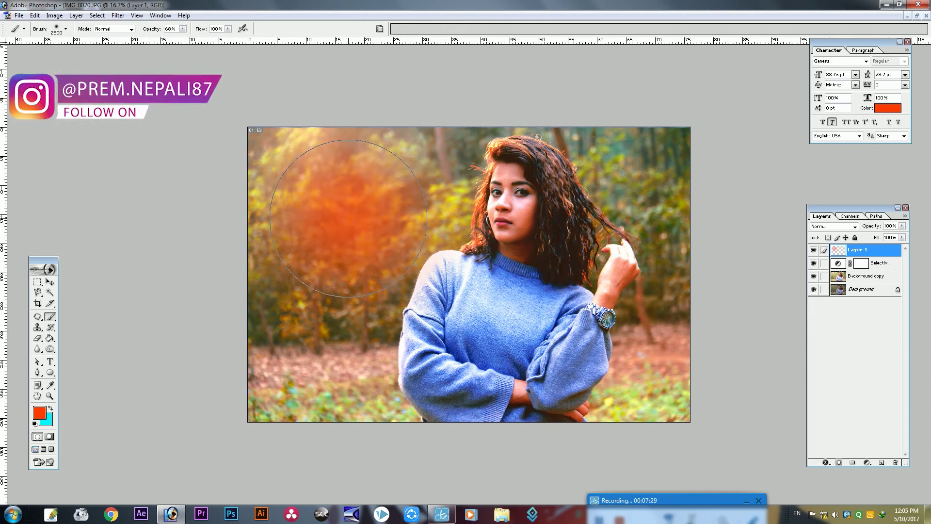
click(343, 202)
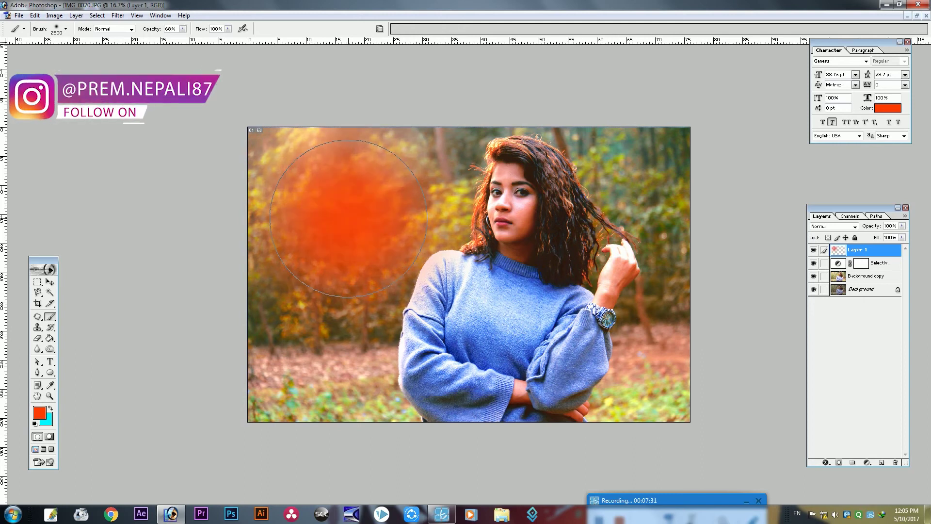
click(50, 282)
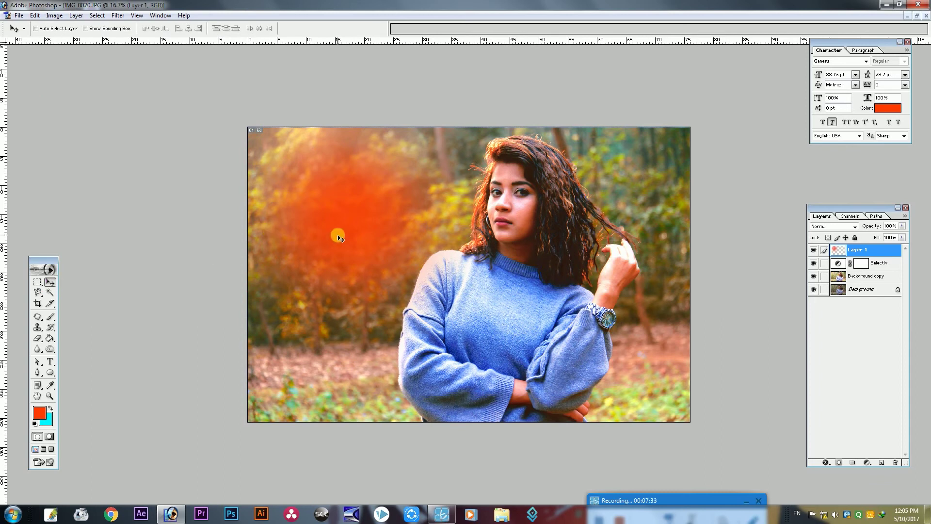
- Nudge the orange glow upward and set Layer 1's blend mode to Lighten
drag(337, 235, 345, 213)
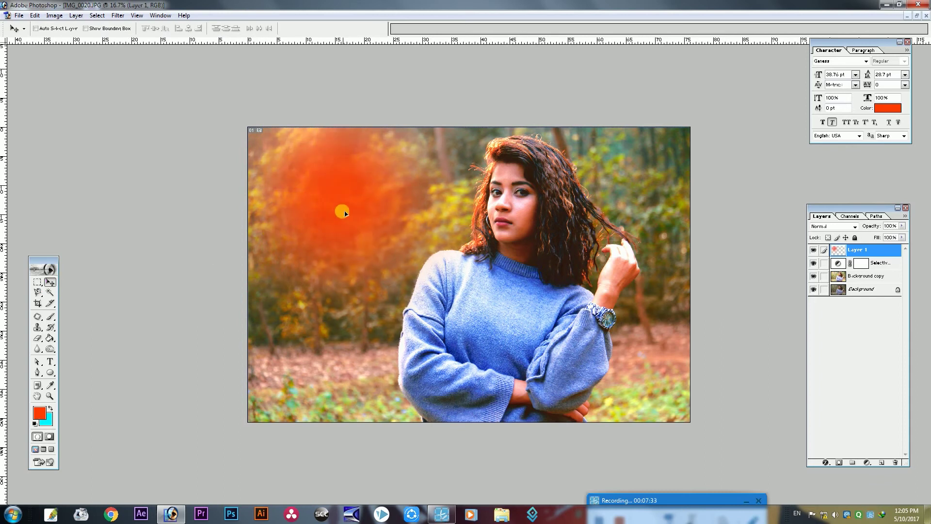
click(855, 226)
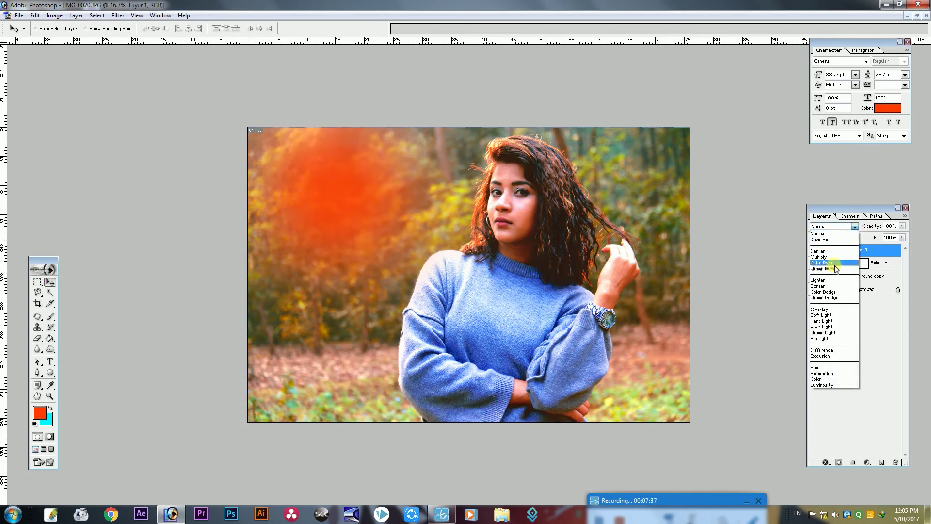
click(830, 283)
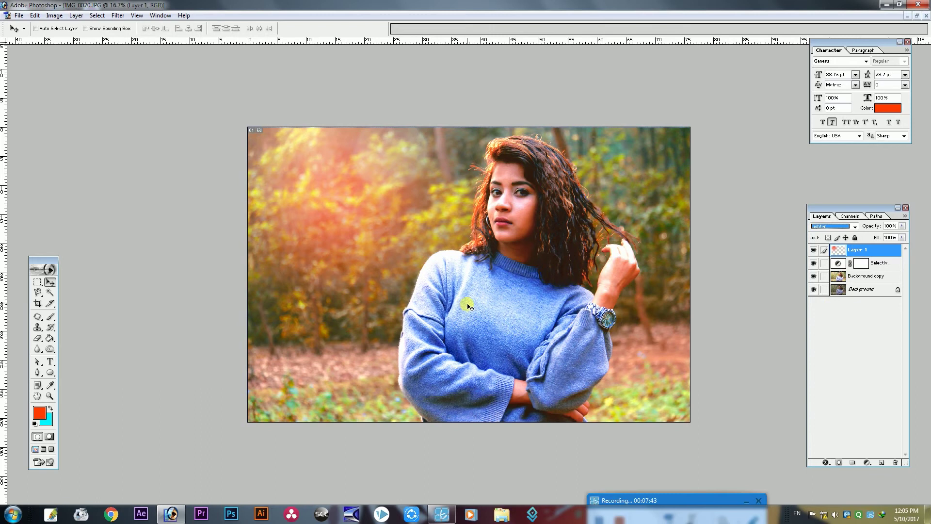
- Enlarge the glow with Free Transform and place it across the top-left trees
key(ctrl+minus)
key(ctrl+t)
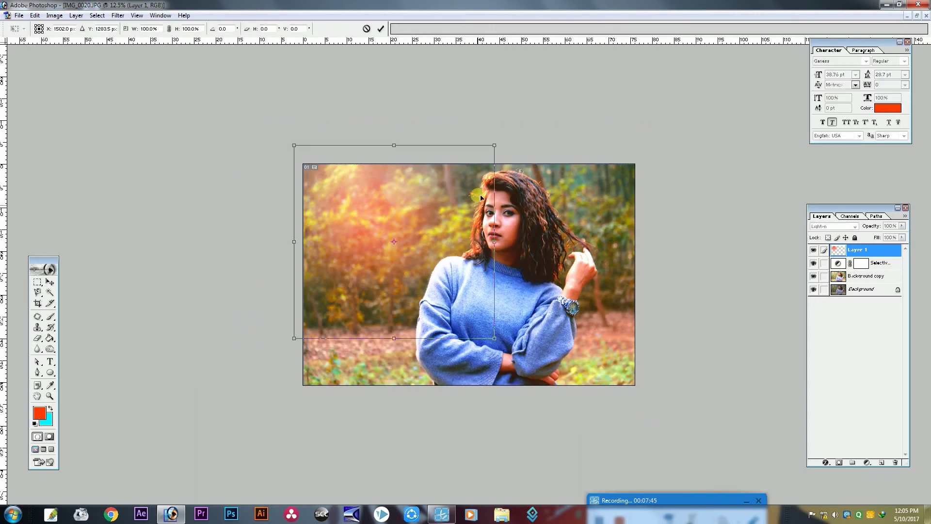
mouse_move(494, 145)
mouse_down()
mouse_move(662, 98)
mouse_move(730, 65)
mouse_move(591, 127)
mouse_up()
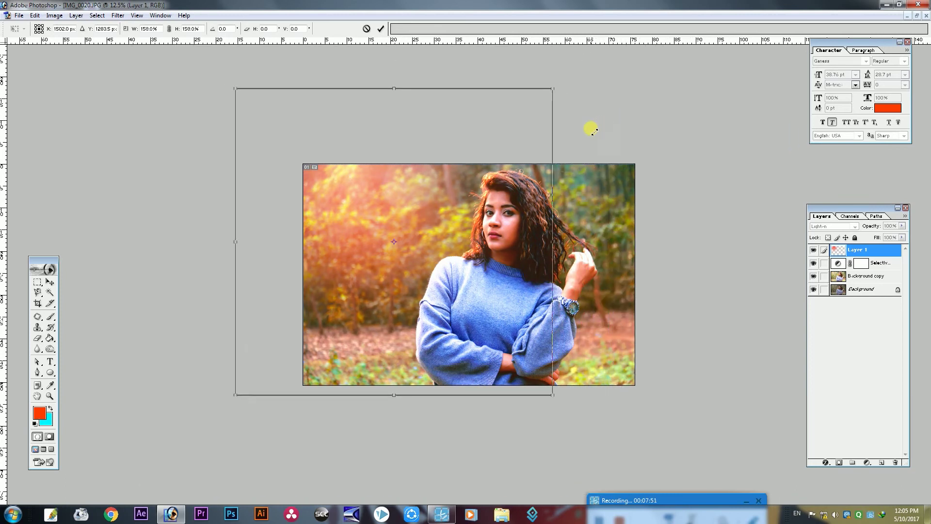
double_click(397, 252)
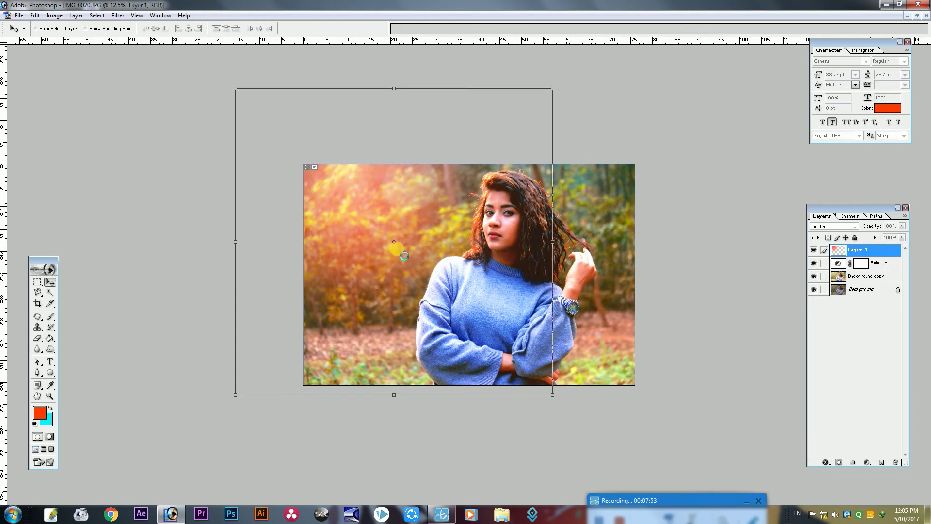
key(ctrl+plus)
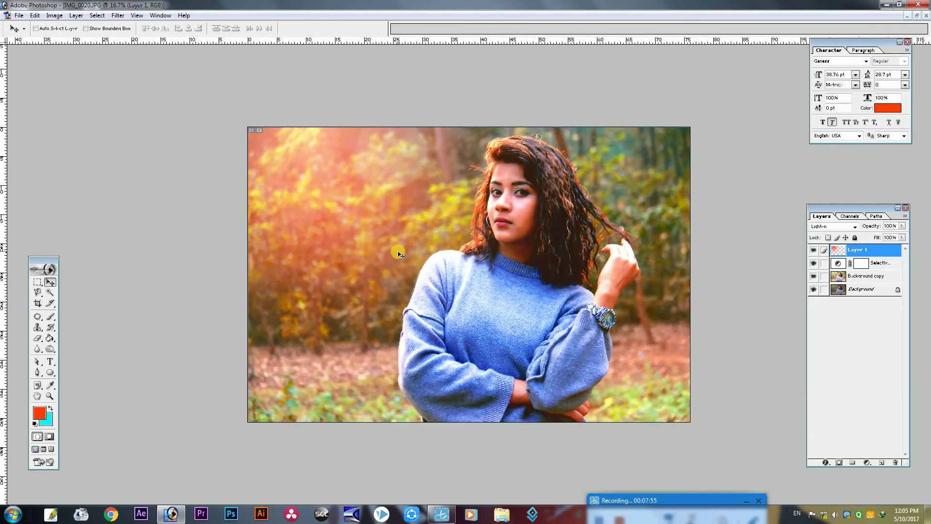
key(ctrl+minus)
key(ctrl+plus)
key(ctrl+plus)
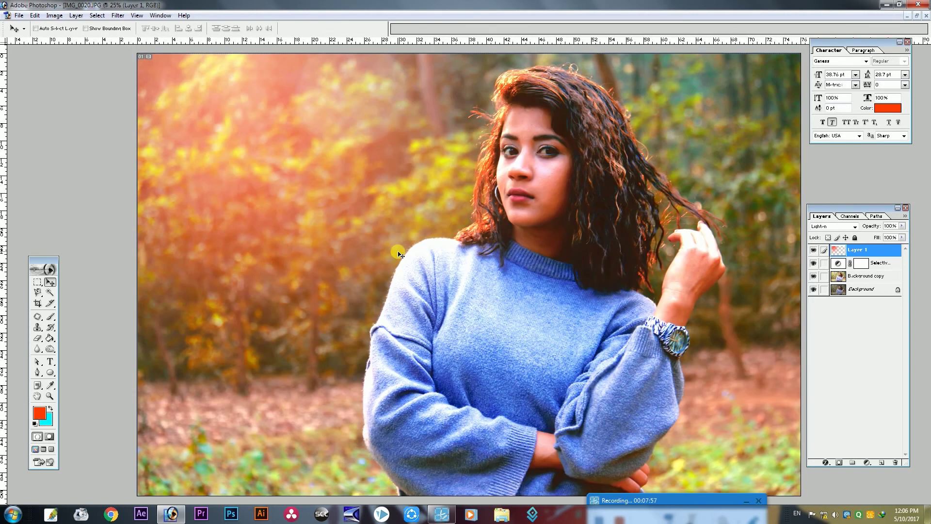
key(ctrl+plus)
key(ctrl+minus)
key(ctrl+minus)
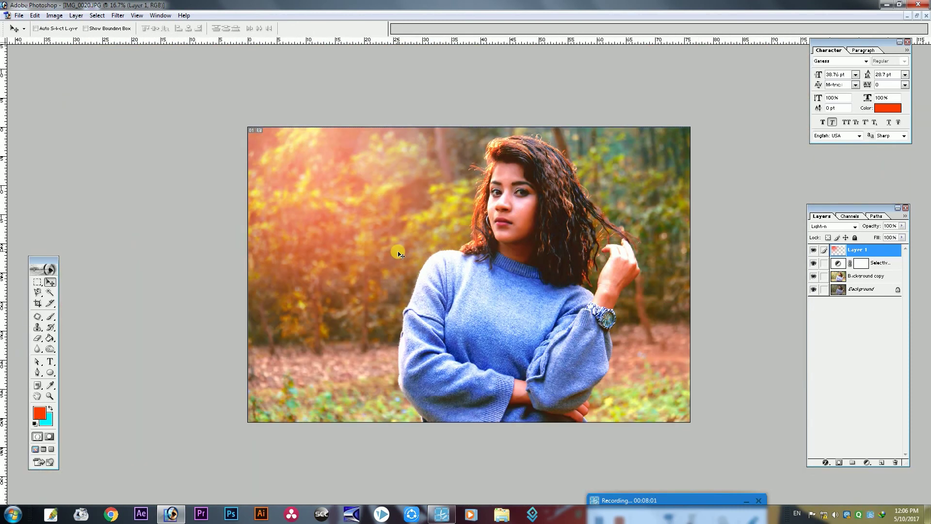
drag(331, 184, 383, 189)
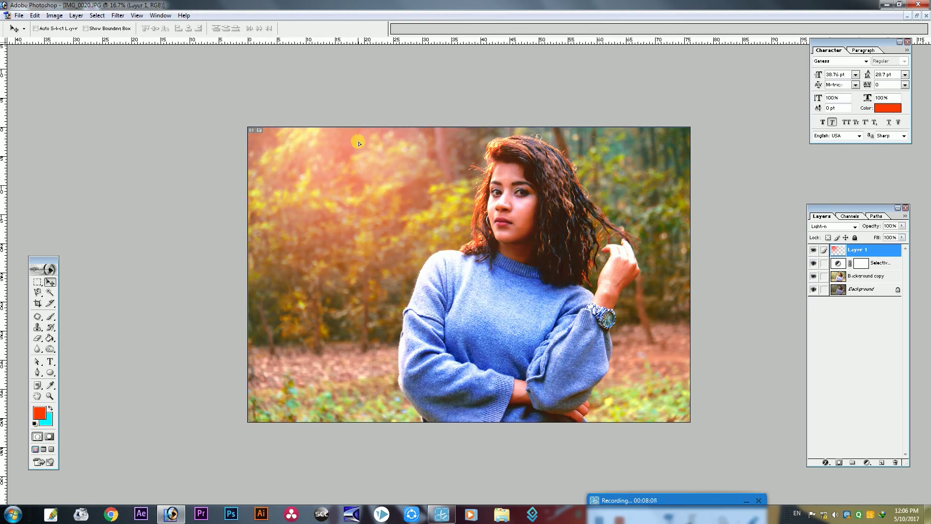
- Duplicate the Background copy layer to create Background copy 2
click(360, 179)
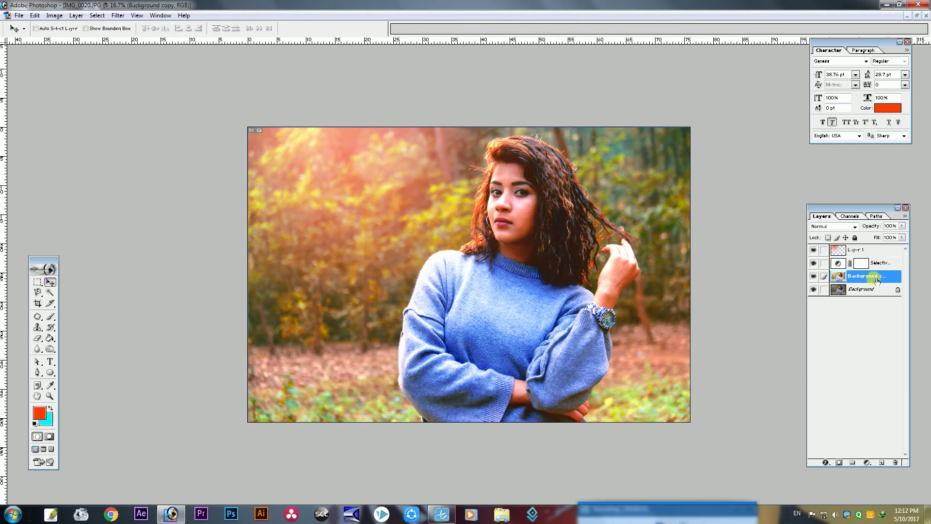
right_click(877, 280)
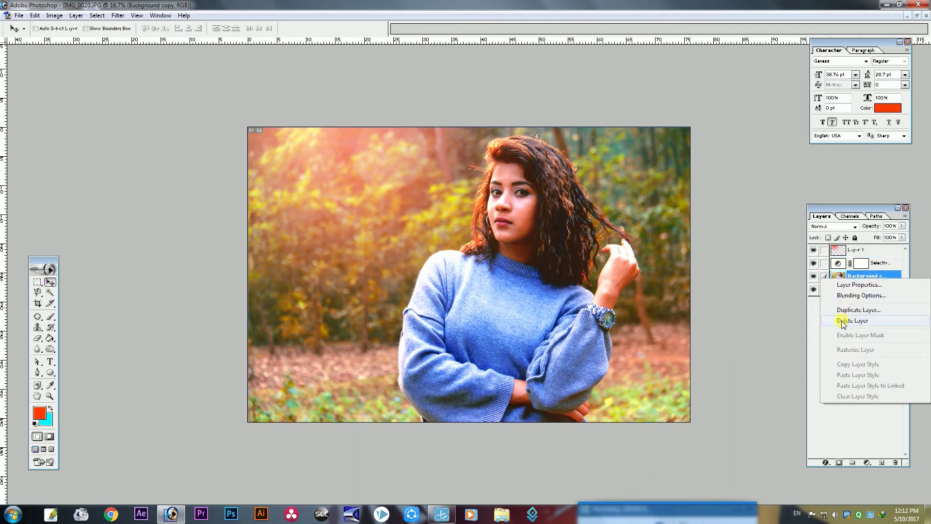
click(859, 310)
click(546, 233)
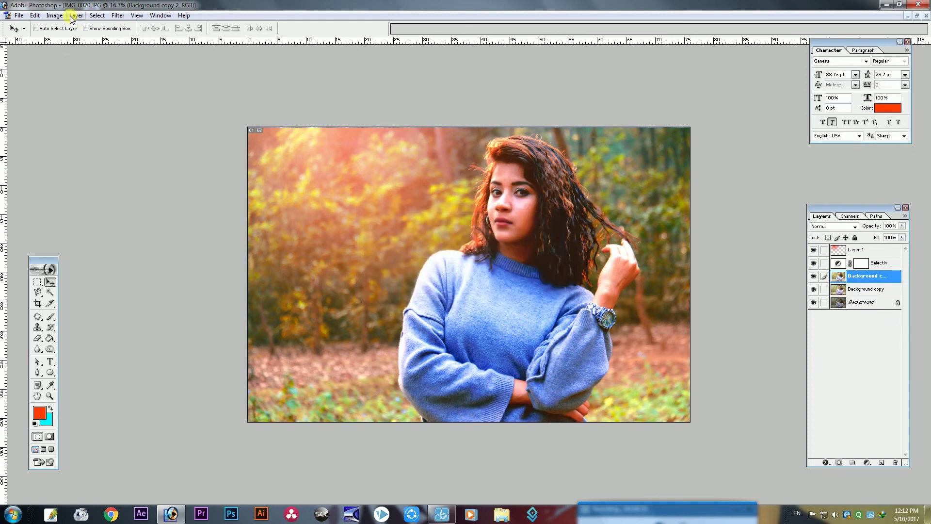
- Apply a Gaussian Blur with radius 33.9 to Background copy 2
click(119, 16)
mouse_move(131, 87)
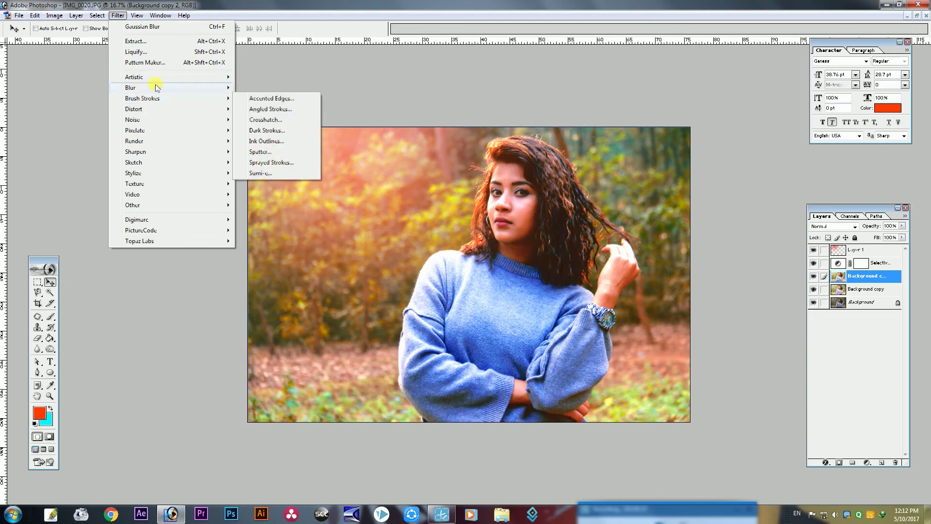
click(270, 110)
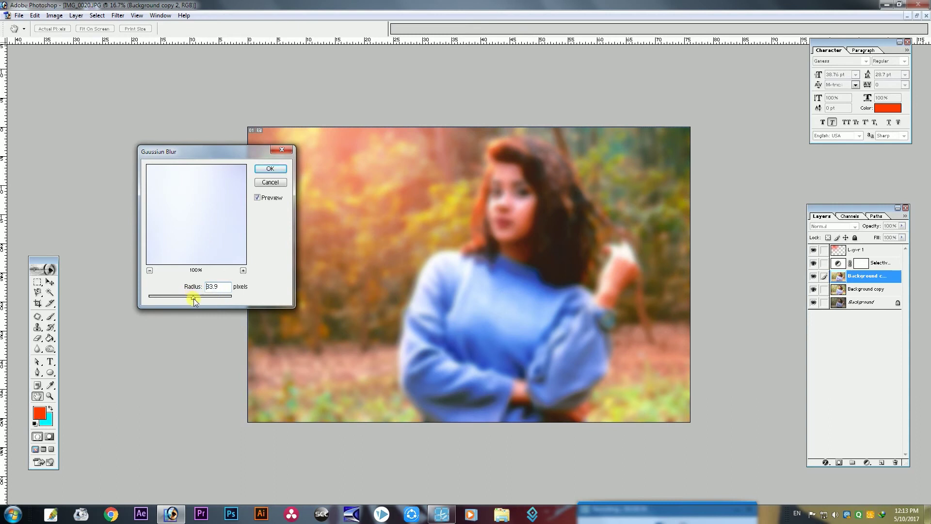
click(270, 168)
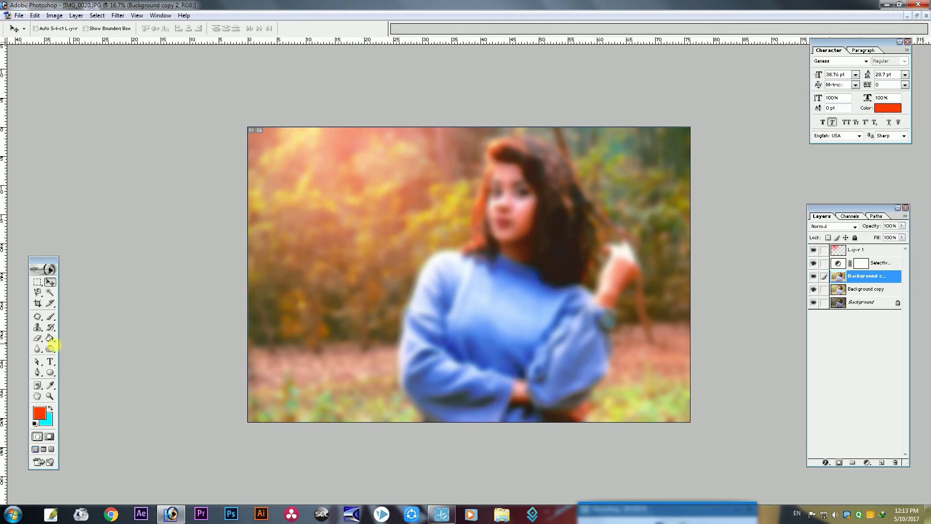
- Erase the blur from the woman's face, neck and sweater on Background copy 2
click(38, 338)
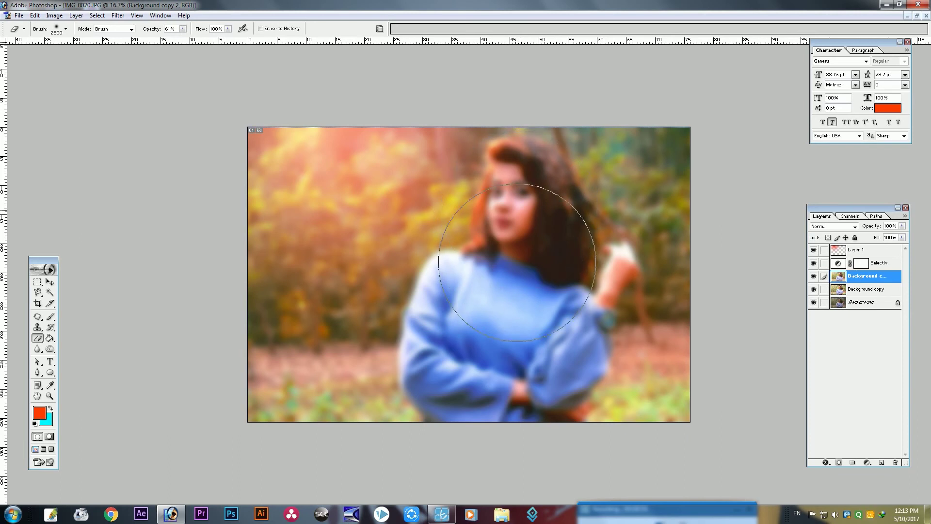
click(517, 263)
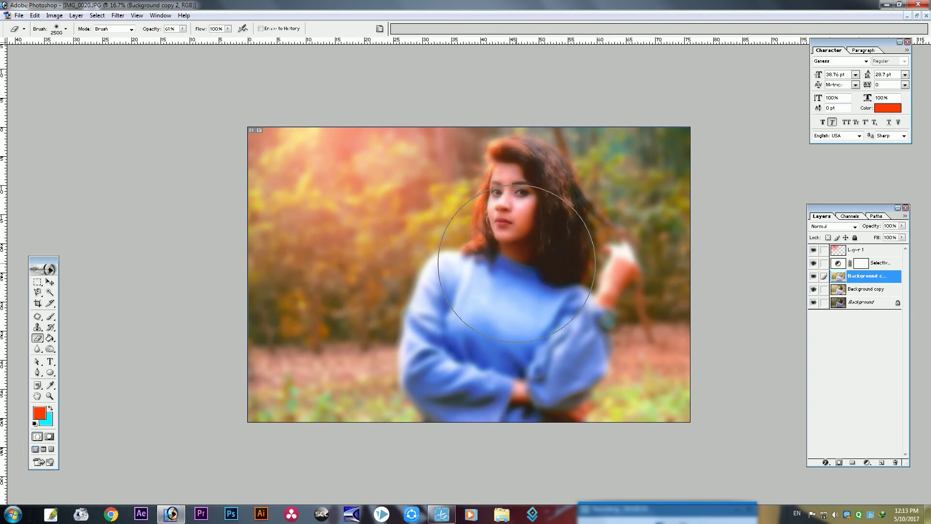
drag(517, 263, 503, 308)
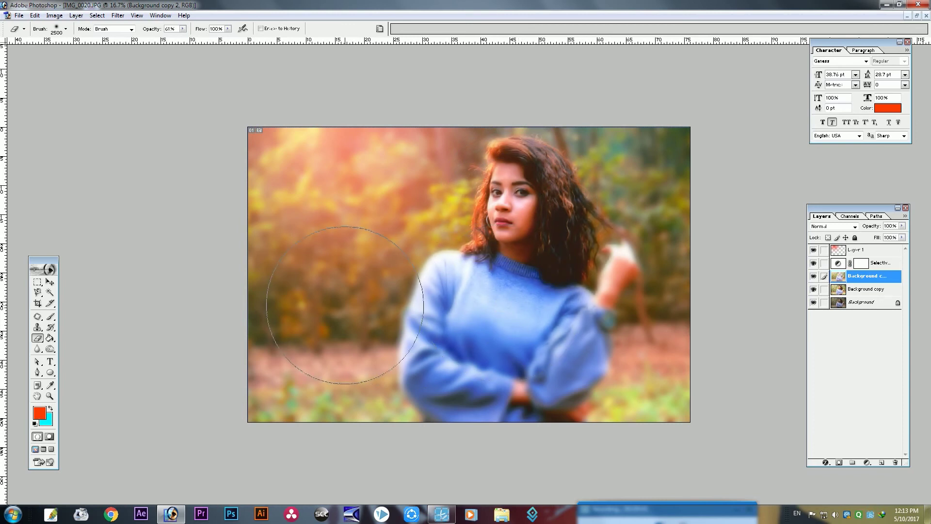
mouse_move(551, 300)
mouse_down()
mouse_move(580, 301)
mouse_move(431, 253)
mouse_move(448, 263)
mouse_move(441, 258)
mouse_up()
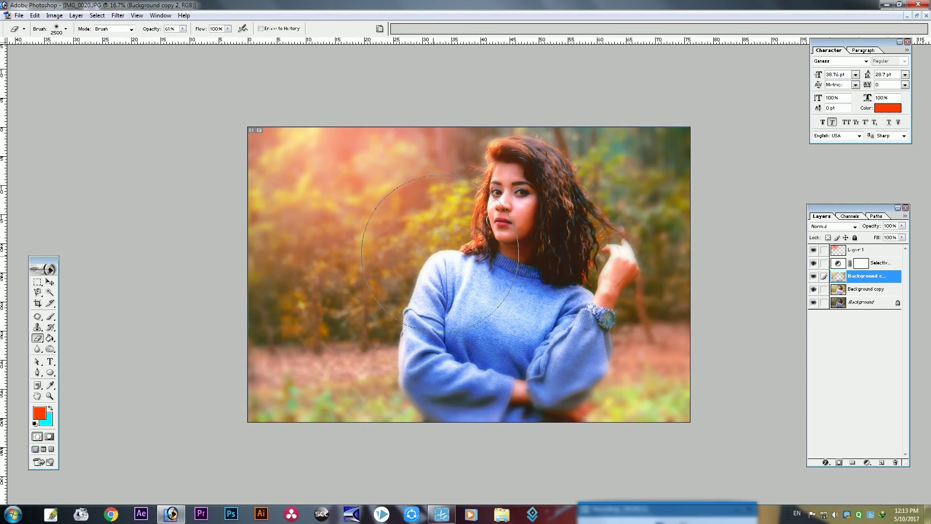
click(368, 190)
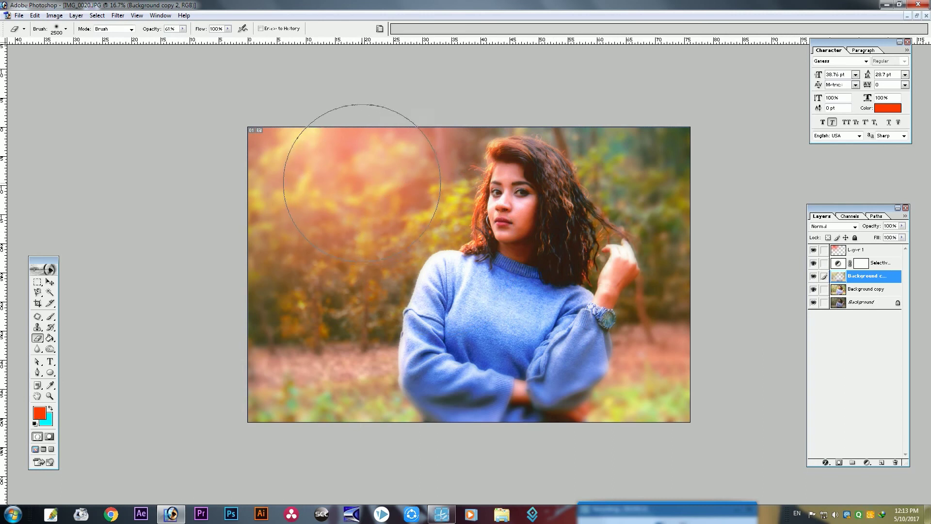
click(466, 248)
drag(465, 248, 491, 270)
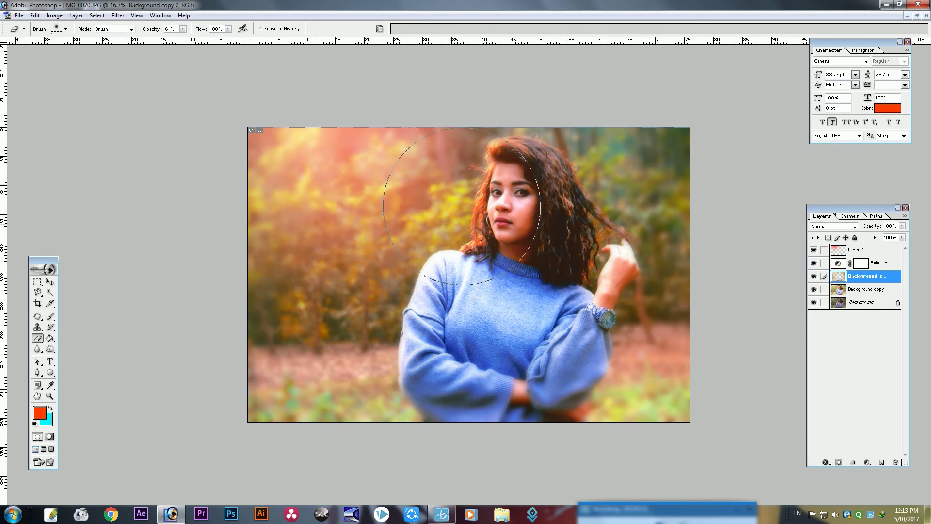
- Erase the blur from her hair, including where it falls over the shoulder
click(557, 200)
drag(543, 196, 582, 293)
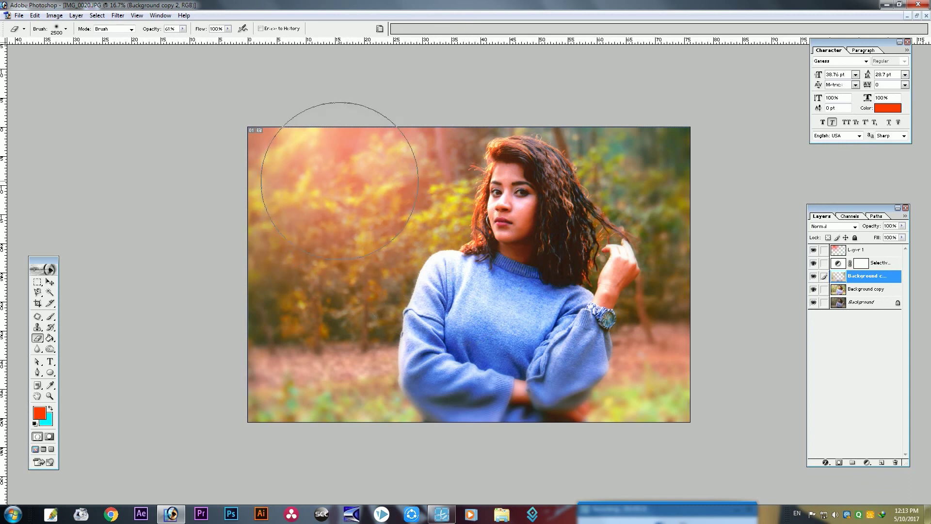
click(532, 290)
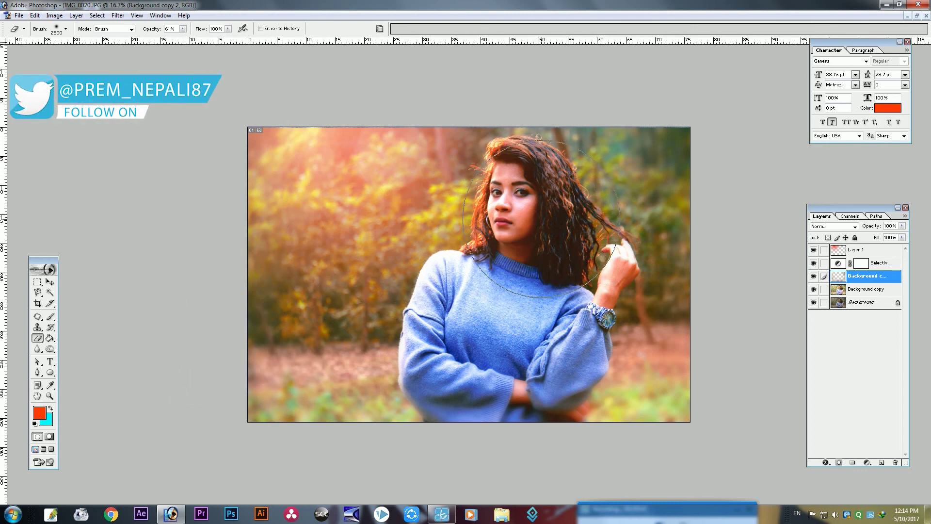
click(50, 282)
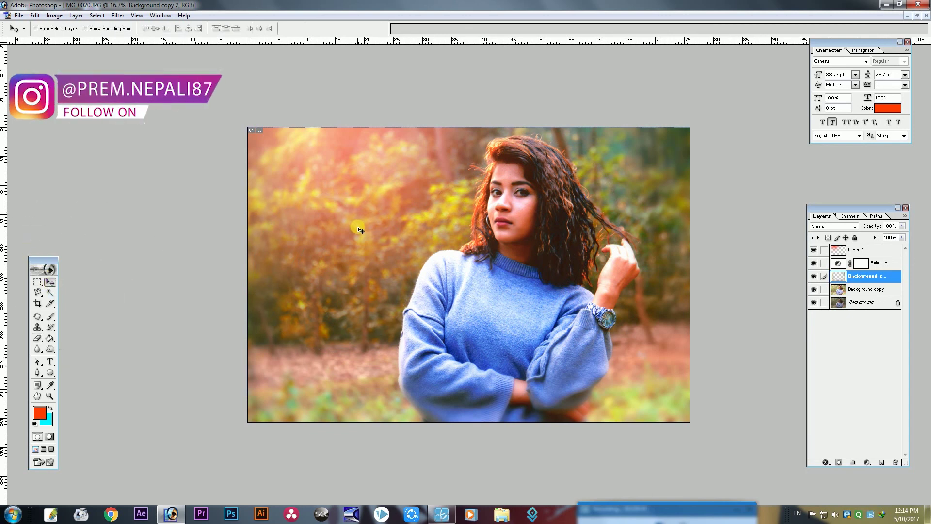
- Show the finished portrait full screen on black and zoom in
key(f)
key(f)
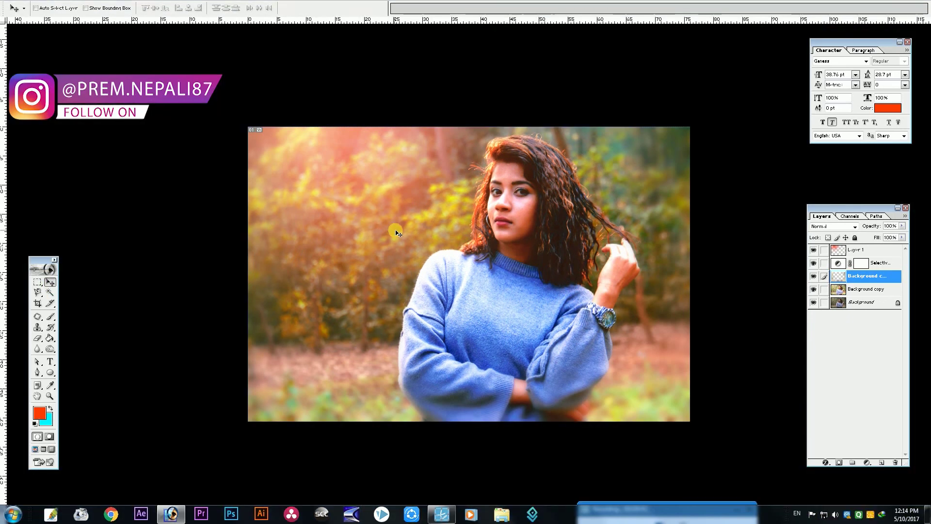
key(ctrl+plus)
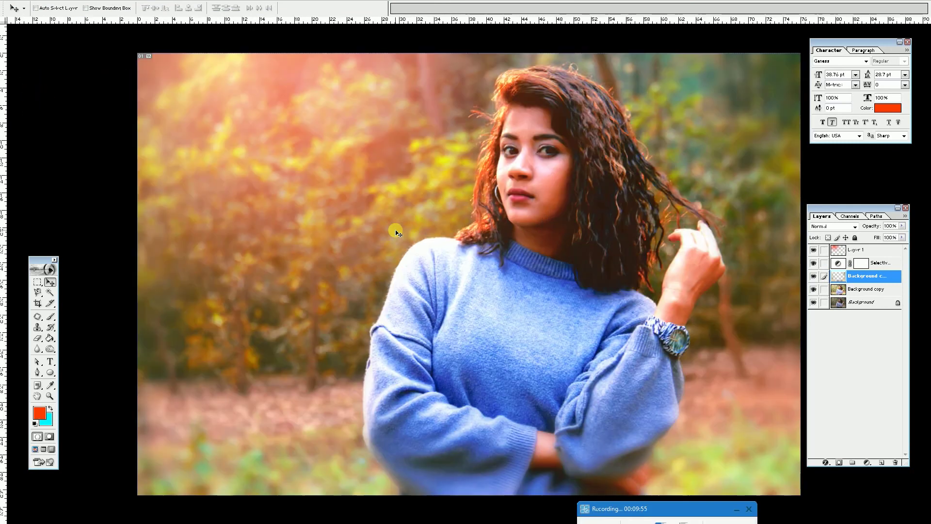